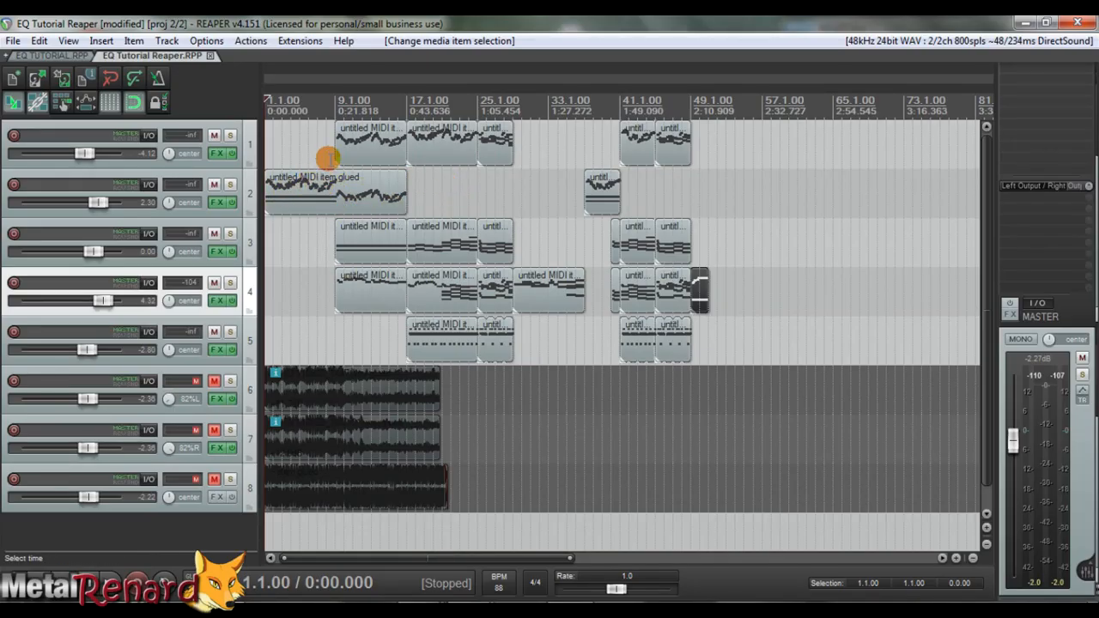
- Solo tracks 1 to 5, play them from measure 9, and clear the solos
left_click(335, 148)
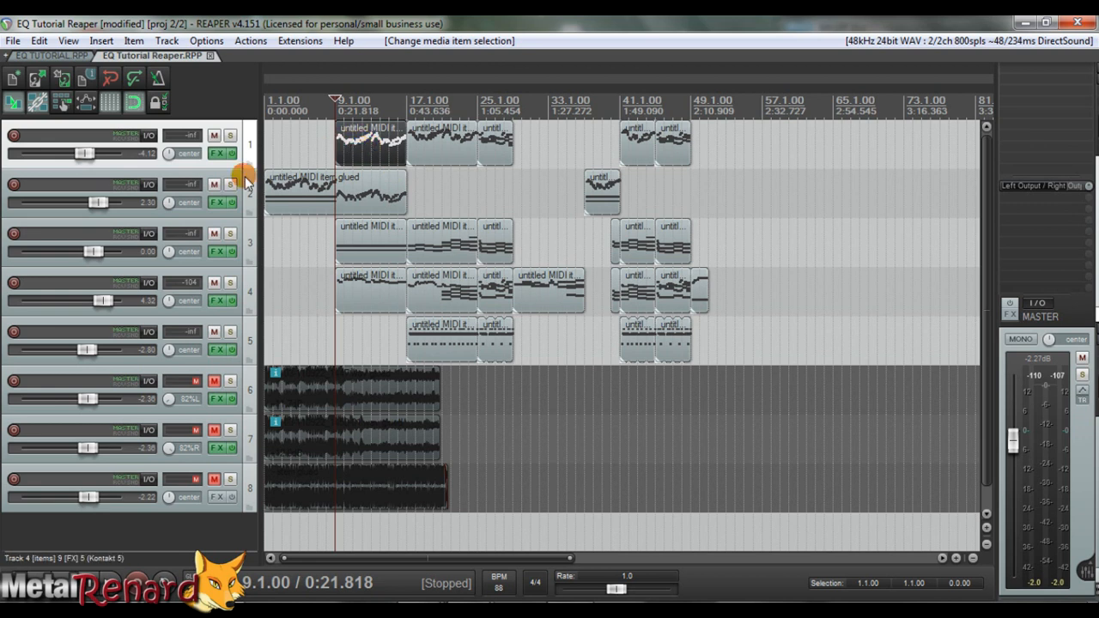
left_click_drag(233, 148, 233, 329)
key("space")
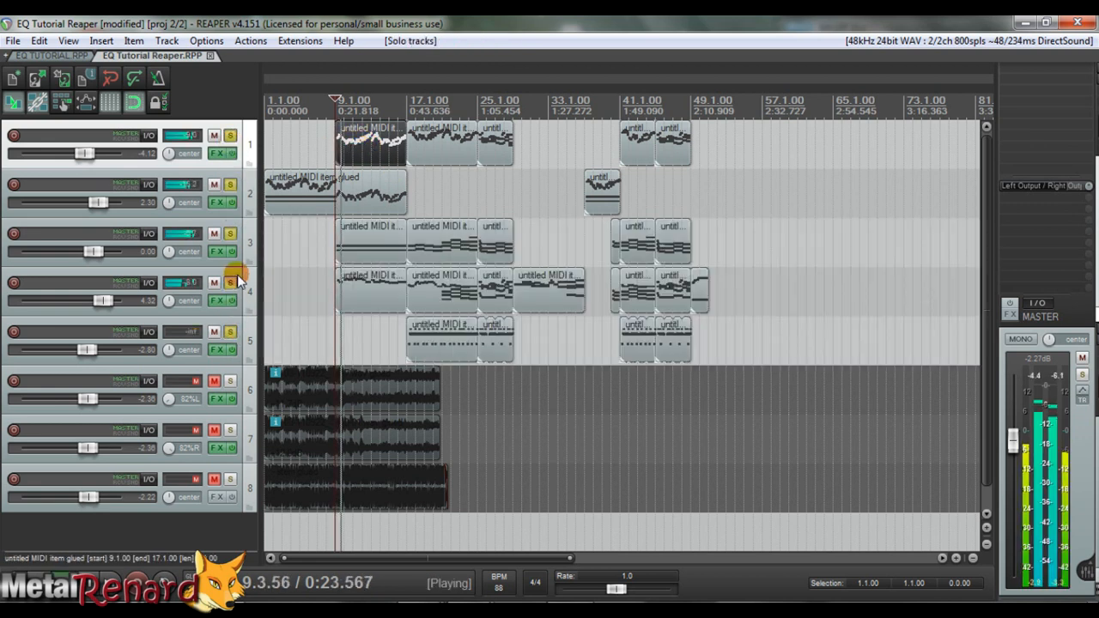
left_click_drag(237, 274, 230, 130)
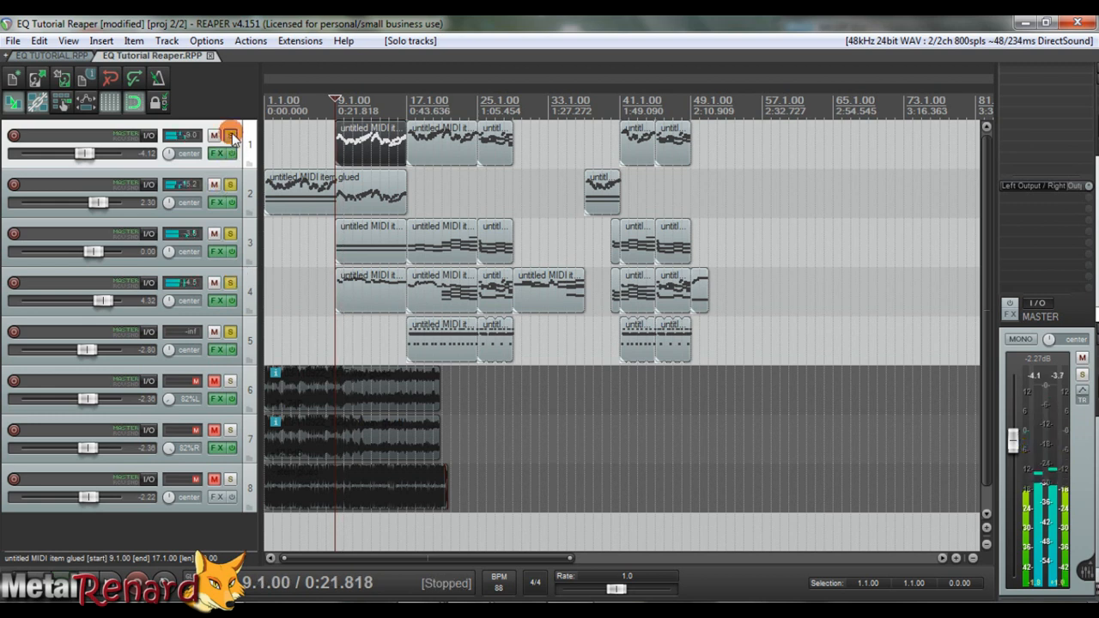
key("space")
left_click(231, 332)
- Solo tracks 6 to 8, play them from the project start, and clear the solos
left_click_drag(230, 382, 231, 479)
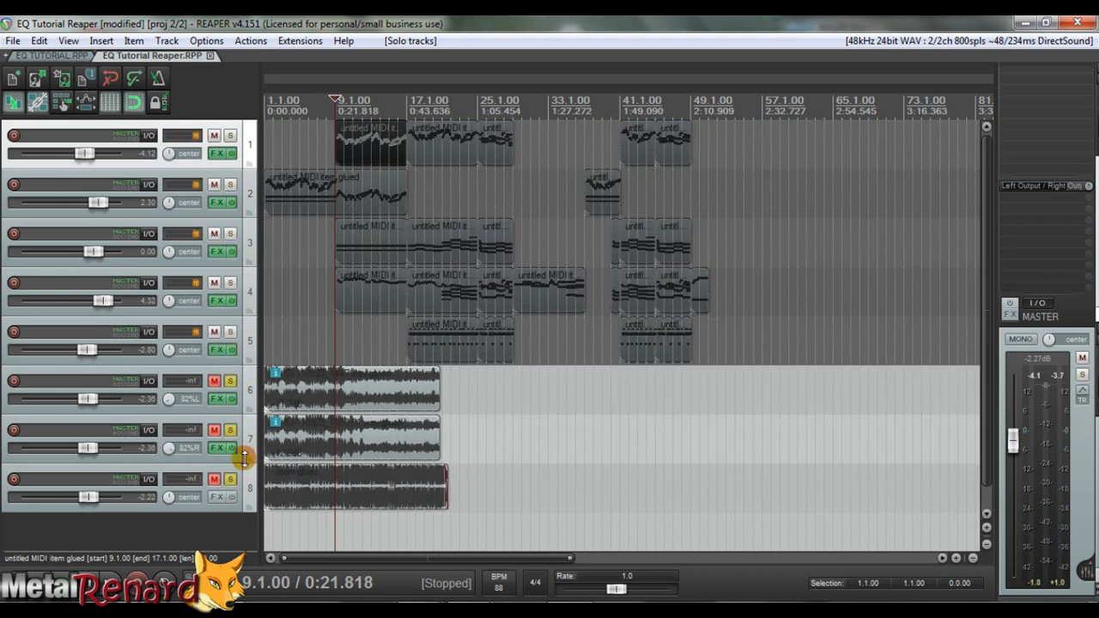
left_click(267, 380)
key("space")
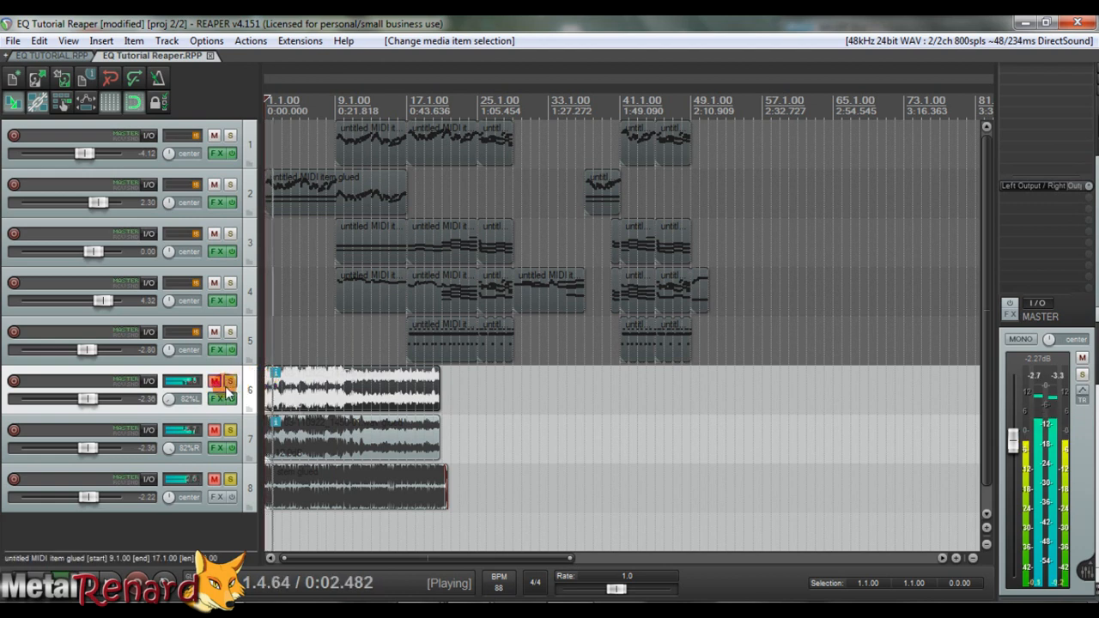
key("space")
left_click_drag(231, 382, 234, 475)
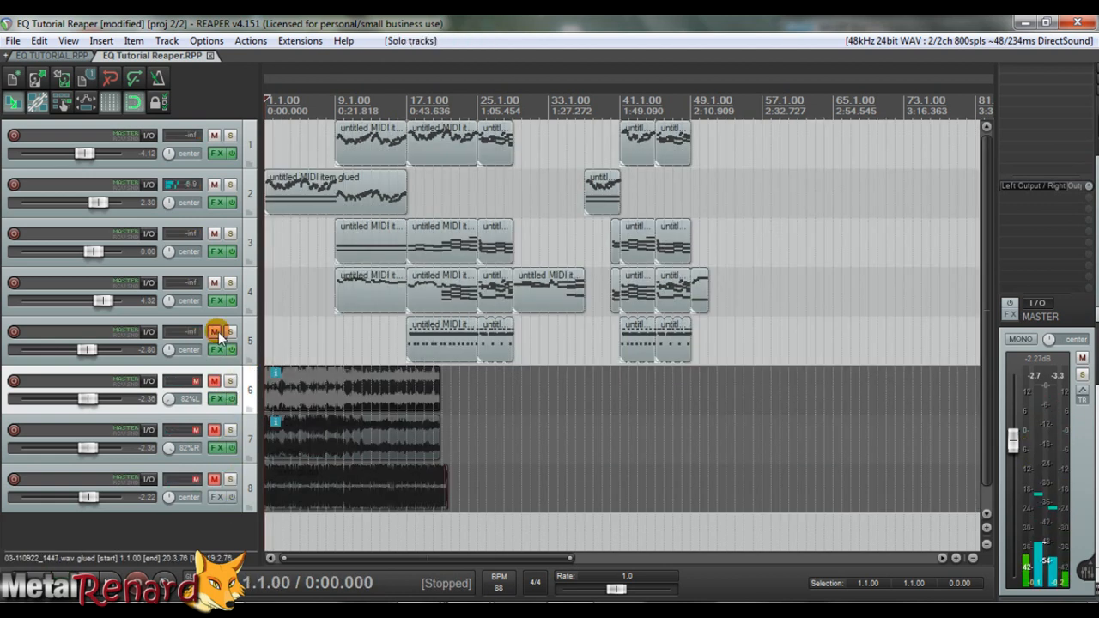
- Mute tracks 1 to 5 and unmute tracks 6 and 7
left_click_drag(215, 333, 215, 135)
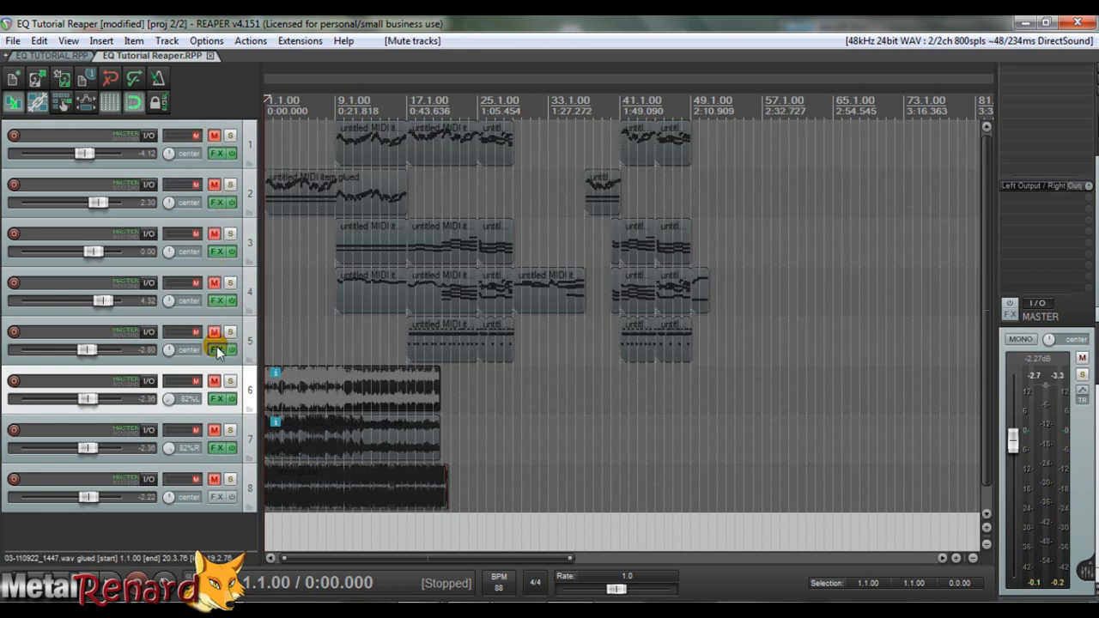
left_click_drag(215, 382, 215, 427)
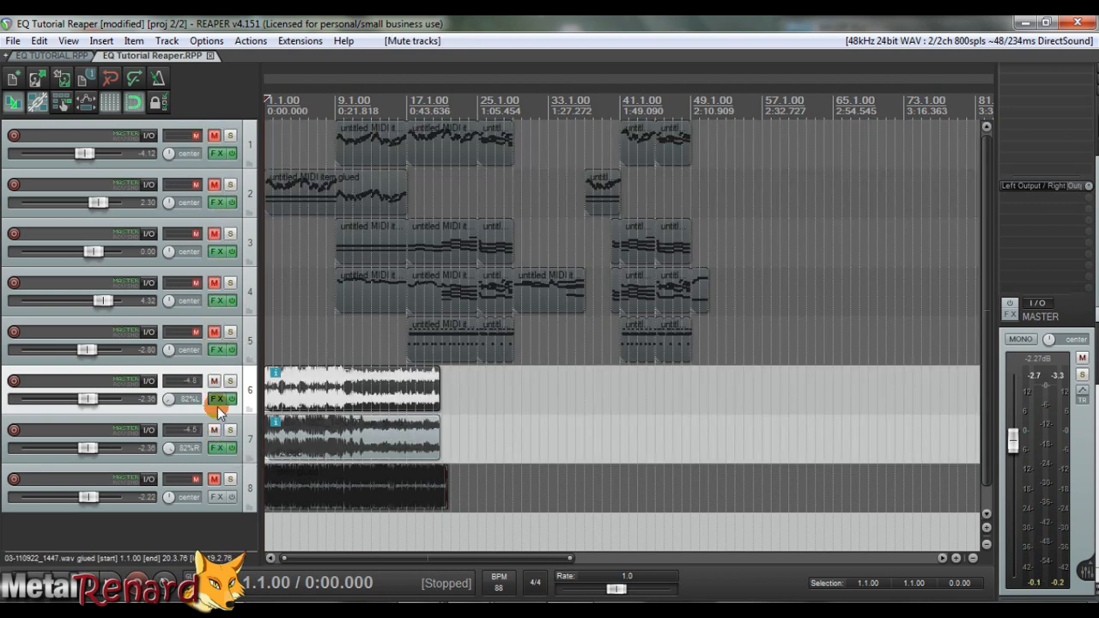
- Open the FX windows of tracks 6 and 7 and arrange them side by side with both ReaEQ curves in view
left_click(217, 400)
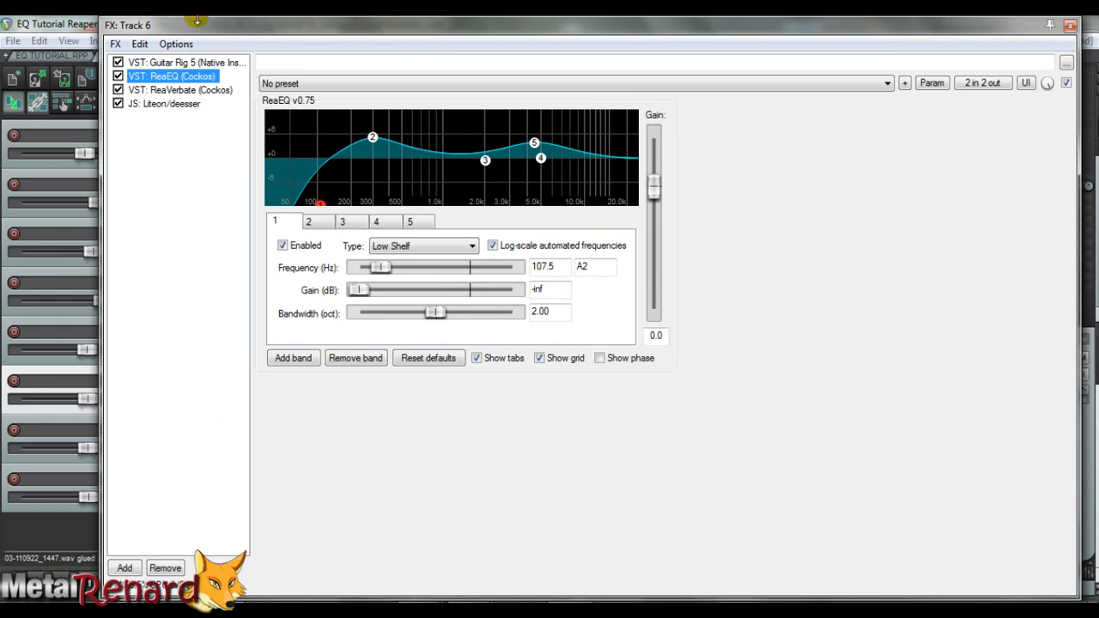
left_click_drag(217, 32, 670, 119)
left_click_drag(584, 119, 139, 77)
left_click(220, 448)
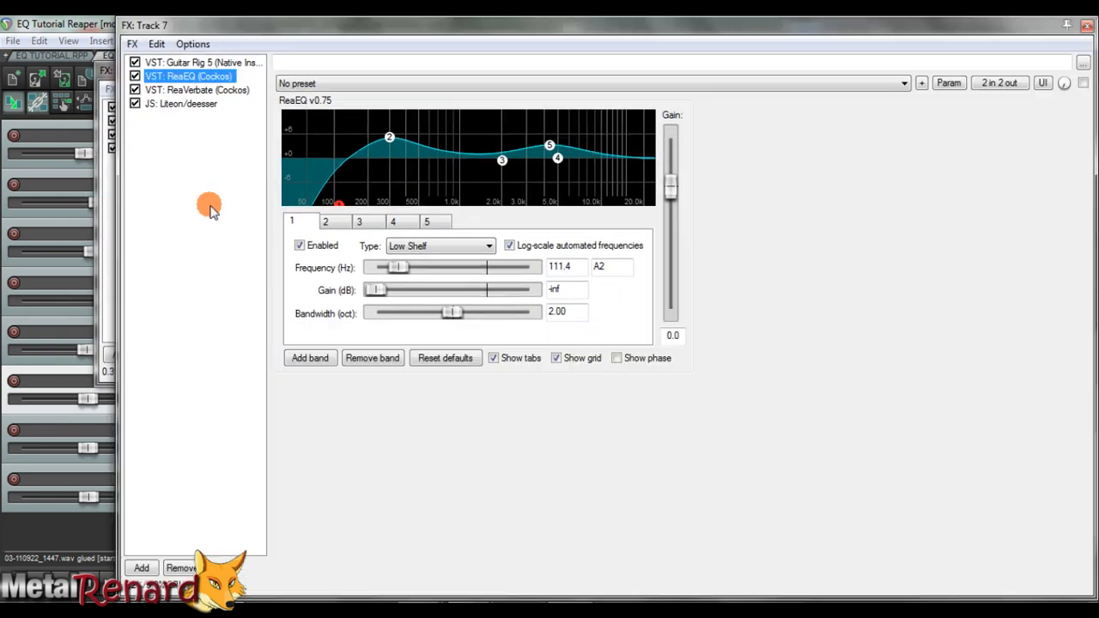
left_click_drag(117, 17, 512, 59)
left_click_drag(395, 69, 313, 137)
left_click_drag(574, 64, 705, 86)
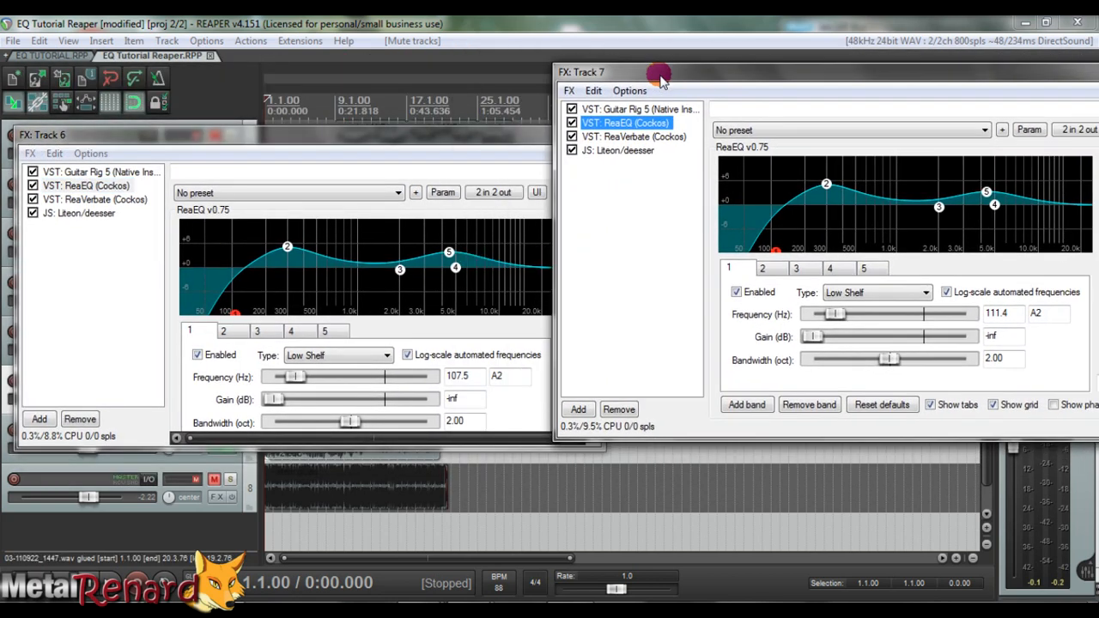
left_click_drag(506, 145, 504, 90)
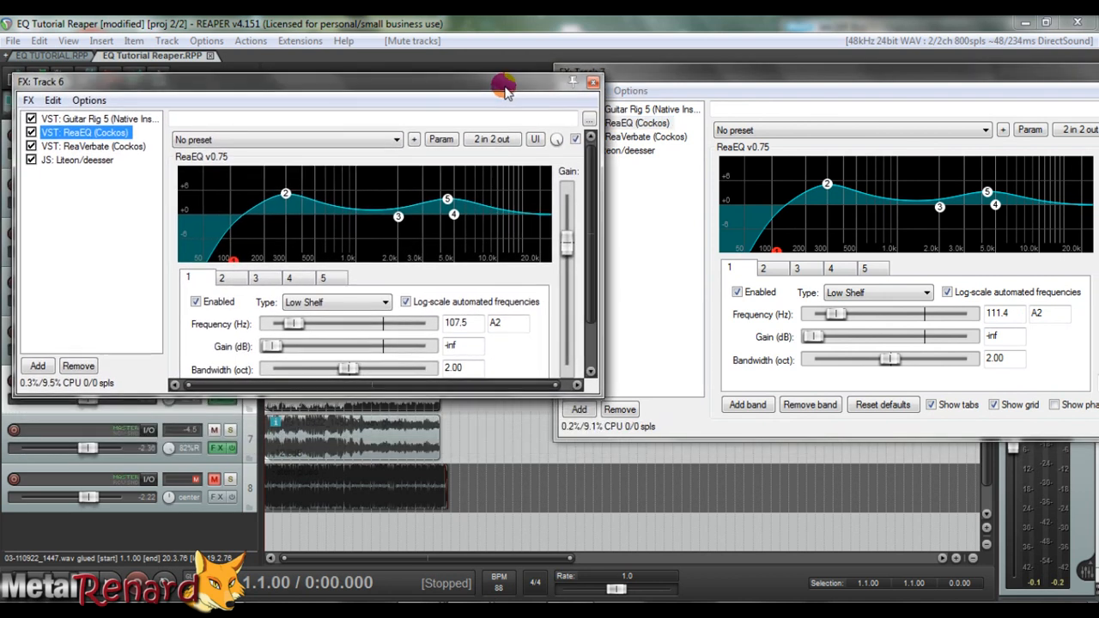
left_click_drag(601, 393, 611, 423)
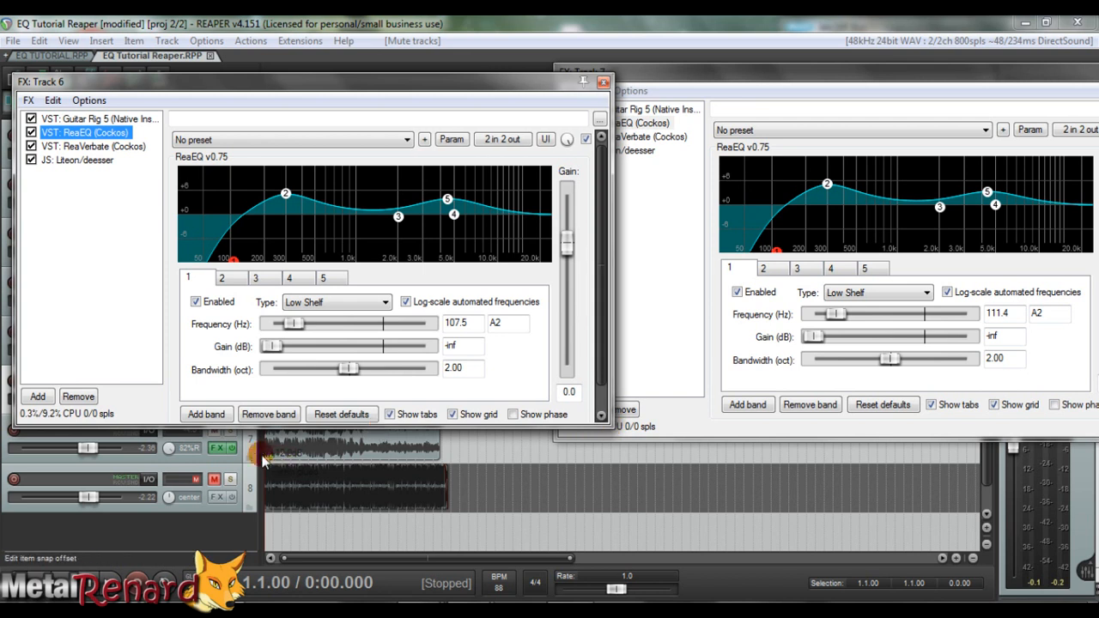
- Play tracks 6 and 7 from the start to watch their spectra in the two ReaEQ graphs
key("space")
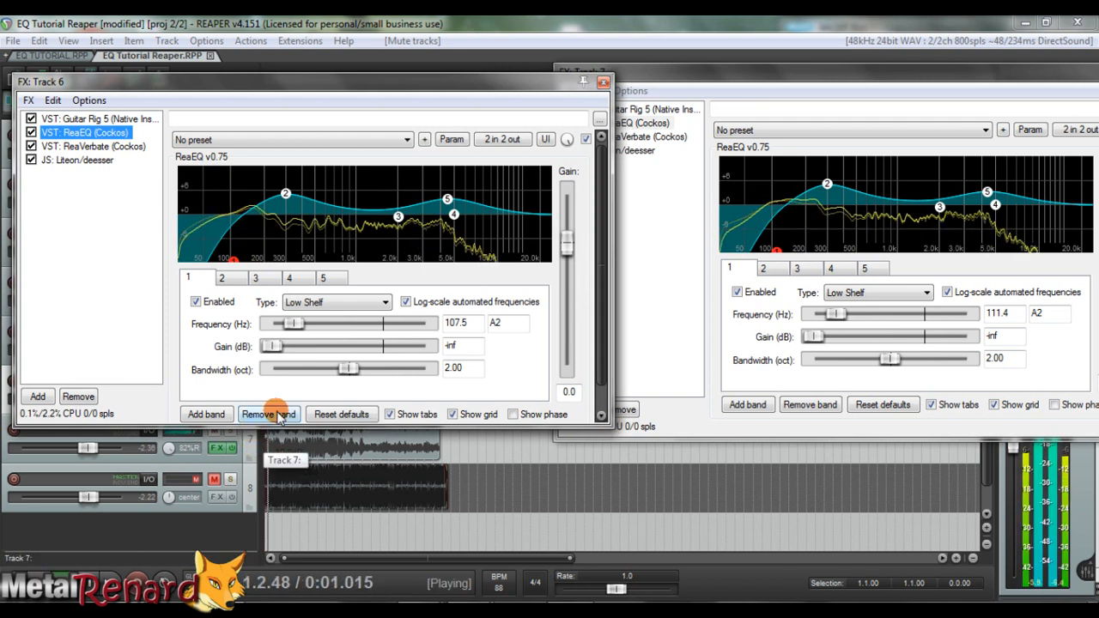
left_click_drag(653, 72, 680, 82)
key("space")
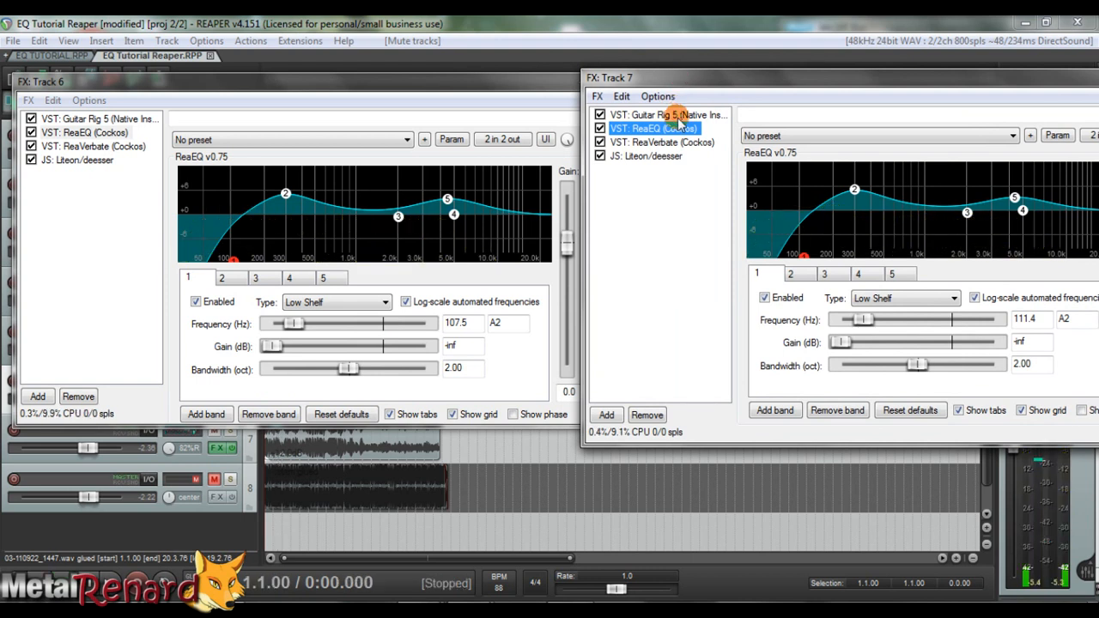
- Adjust band 2 of track 6's ReaEQ to 281.4 Hz with a gain of 5.8 dB
mouse_move(1019, 203)
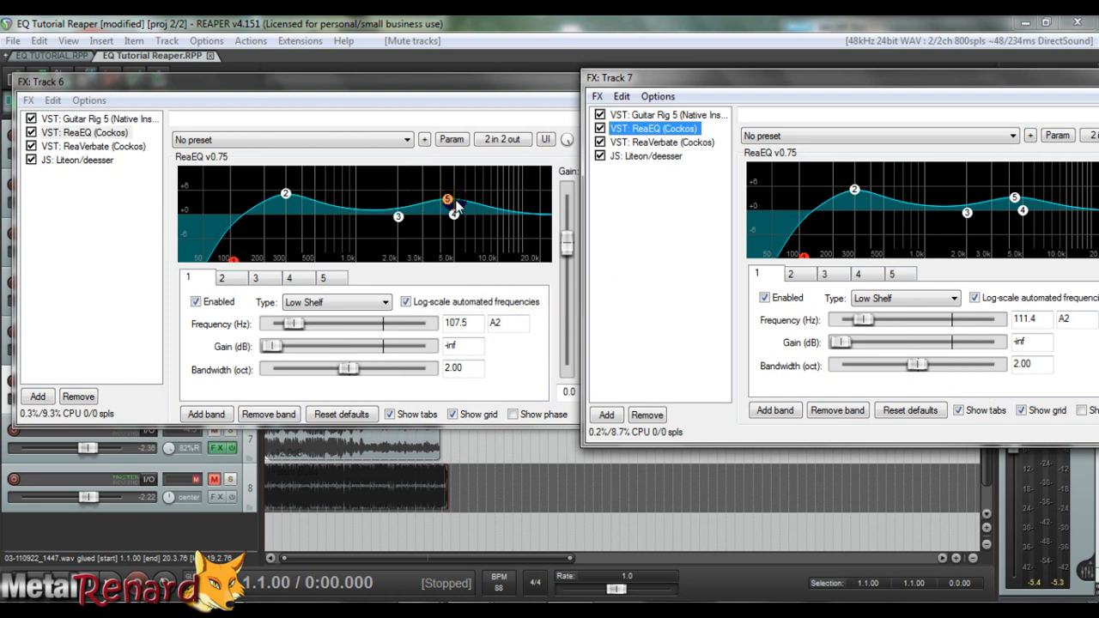
mouse_move(449, 207)
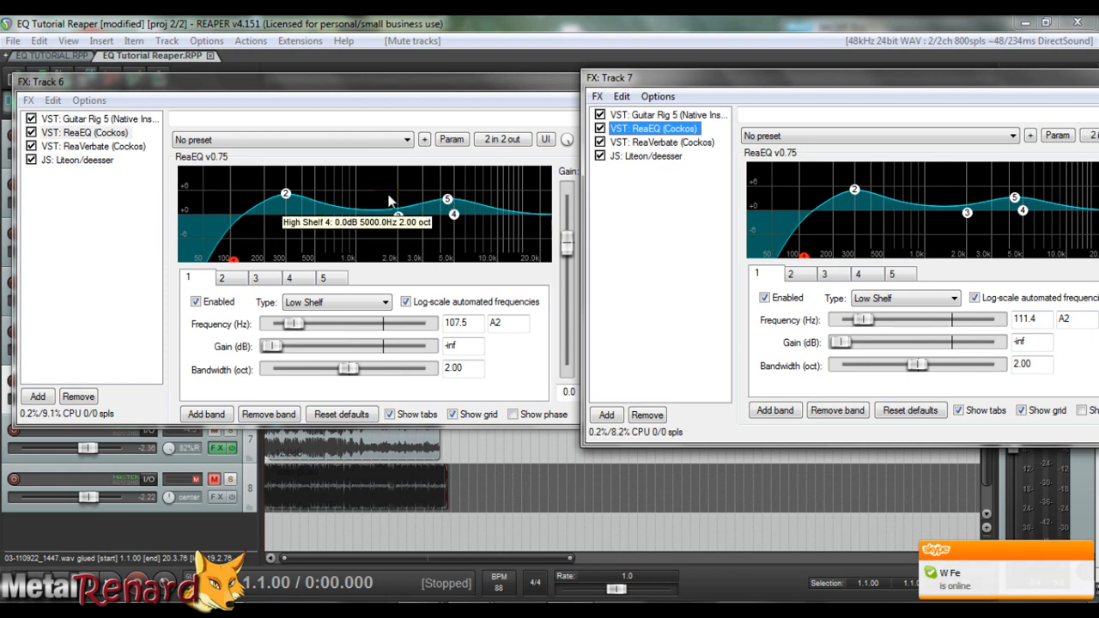
left_click(290, 201)
left_click_drag(290, 201, 291, 202)
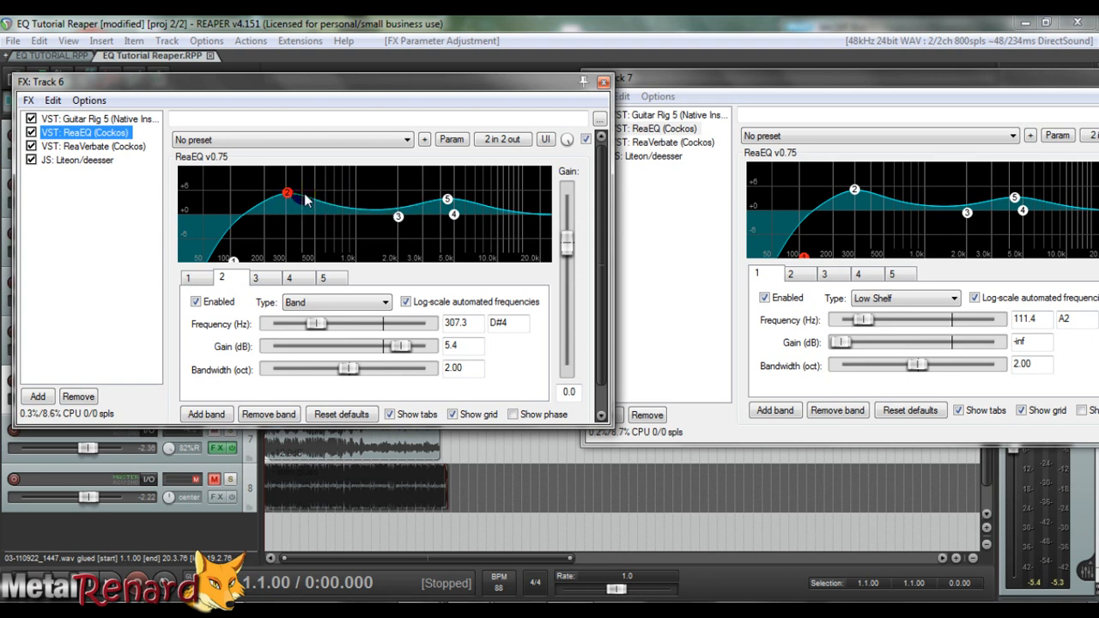
mouse_move(290, 200)
mouse_move(292, 197)
left_mouse_down()
mouse_move(350, 200)
mouse_move(284, 201)
left_mouse_up()
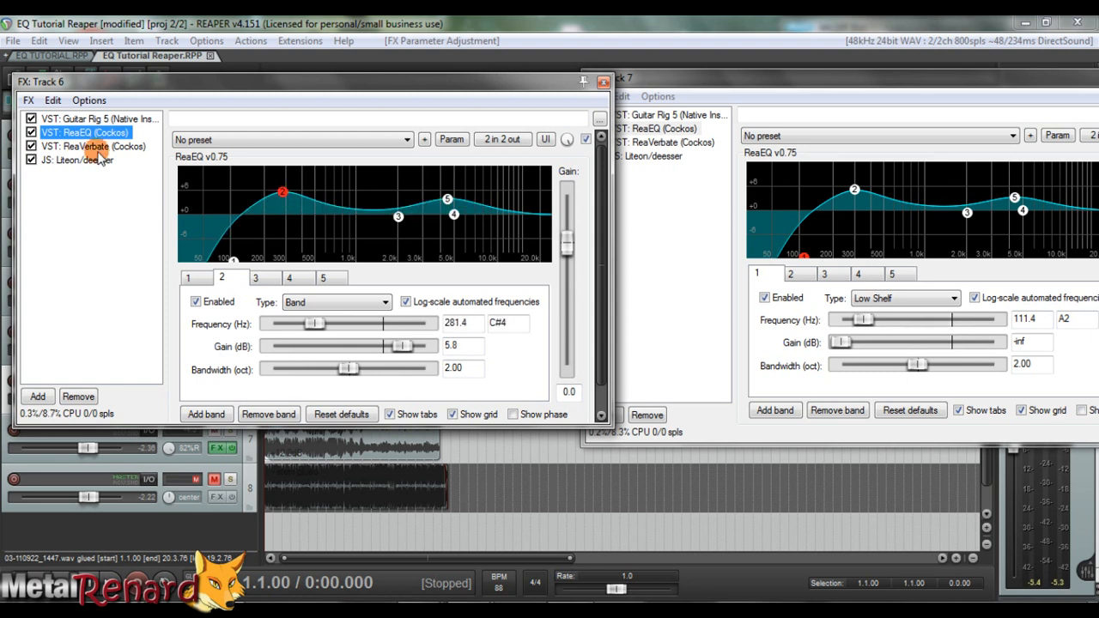
- Compare playback with track 6's ReaEQ bypassed and re-enabled, leaving the EQ switched on
left_click_drag(651, 83, 685, 80)
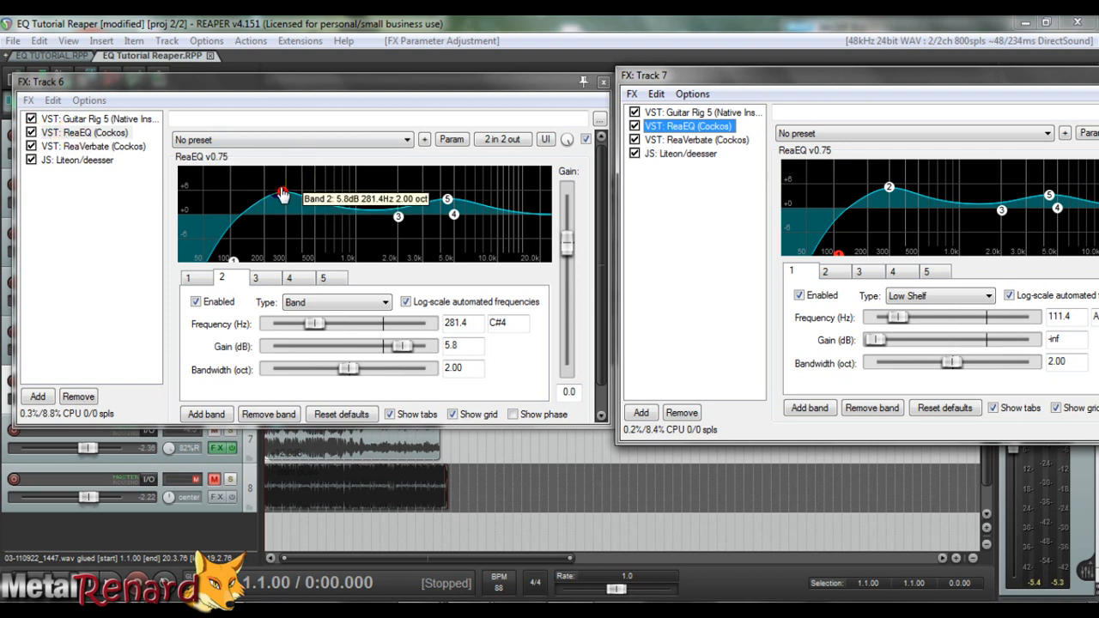
mouse_move(285, 196)
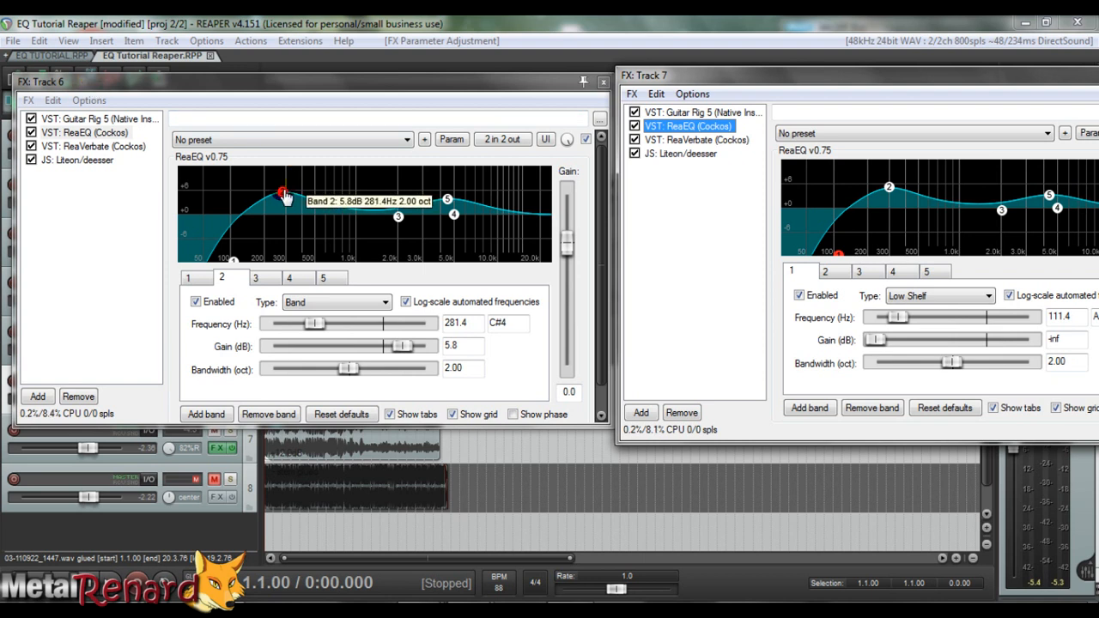
left_click(93, 135)
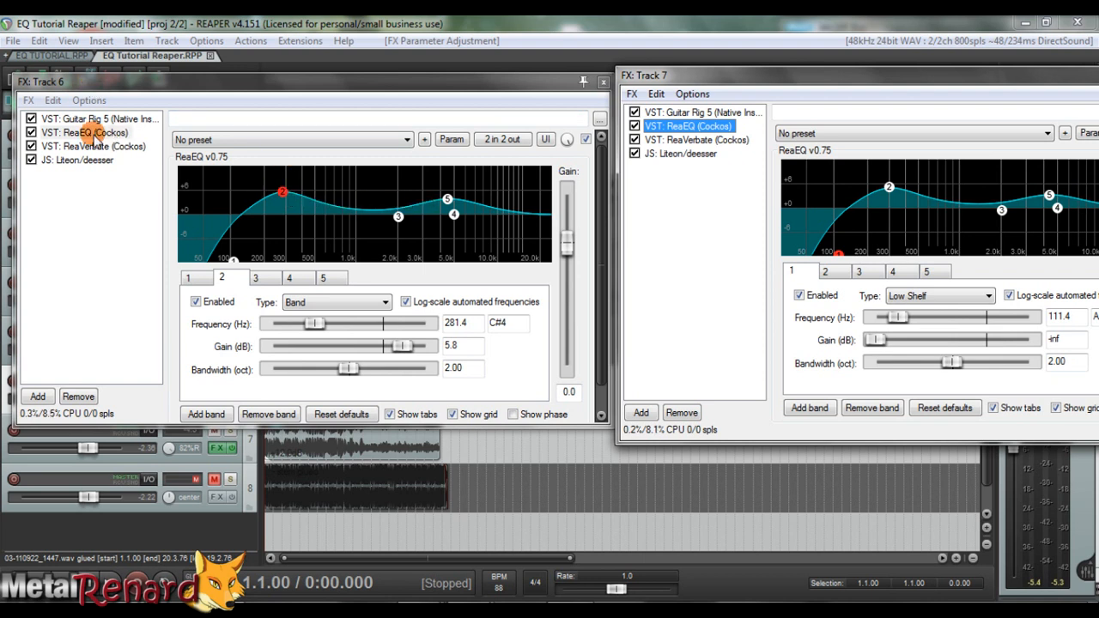
left_click(31, 132)
key("space")
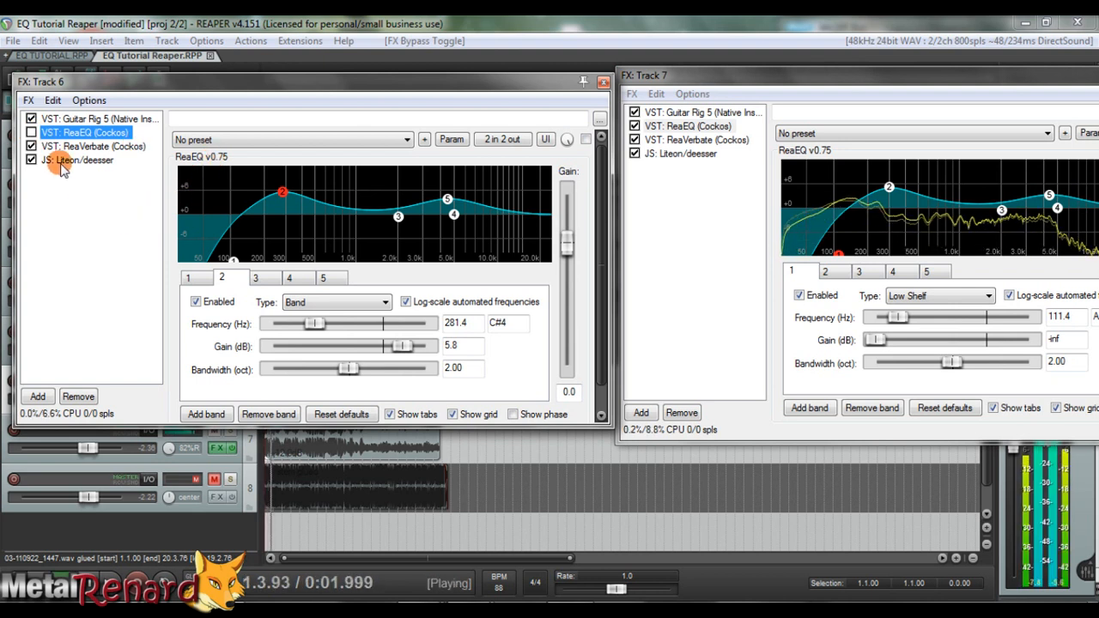
left_click(32, 133)
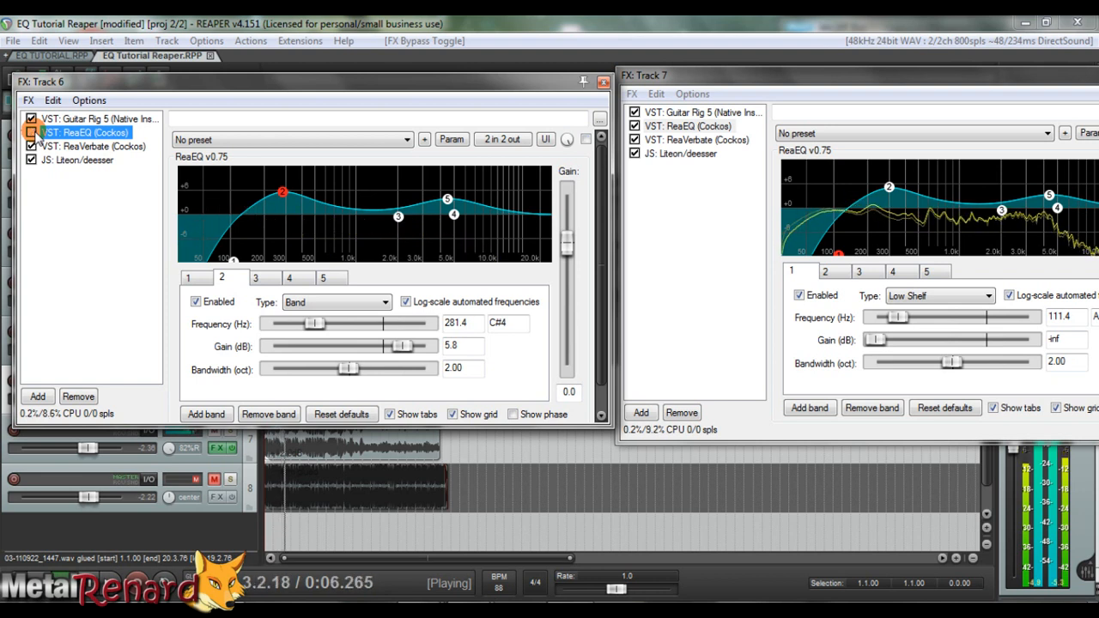
left_click(31, 133)
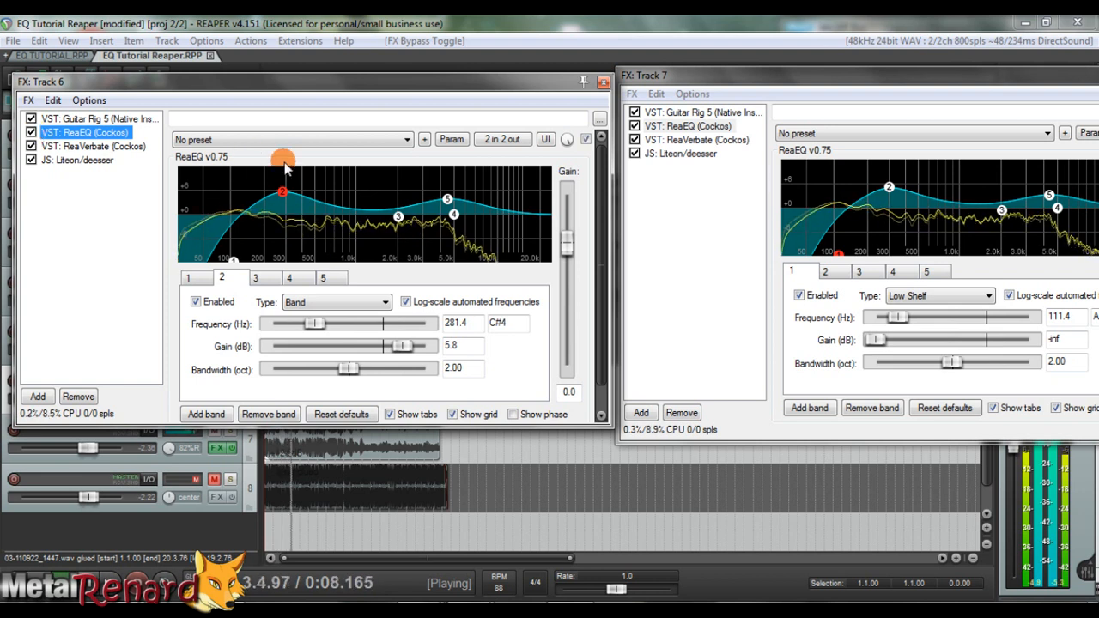
mouse_move(282, 195)
left_mouse_down()
mouse_move(279, 158)
mouse_move(432, 165)
mouse_move(450, 273)
mouse_move(286, 284)
mouse_move(266, 215)
mouse_move(282, 191)
left_mouse_up()
key("space")
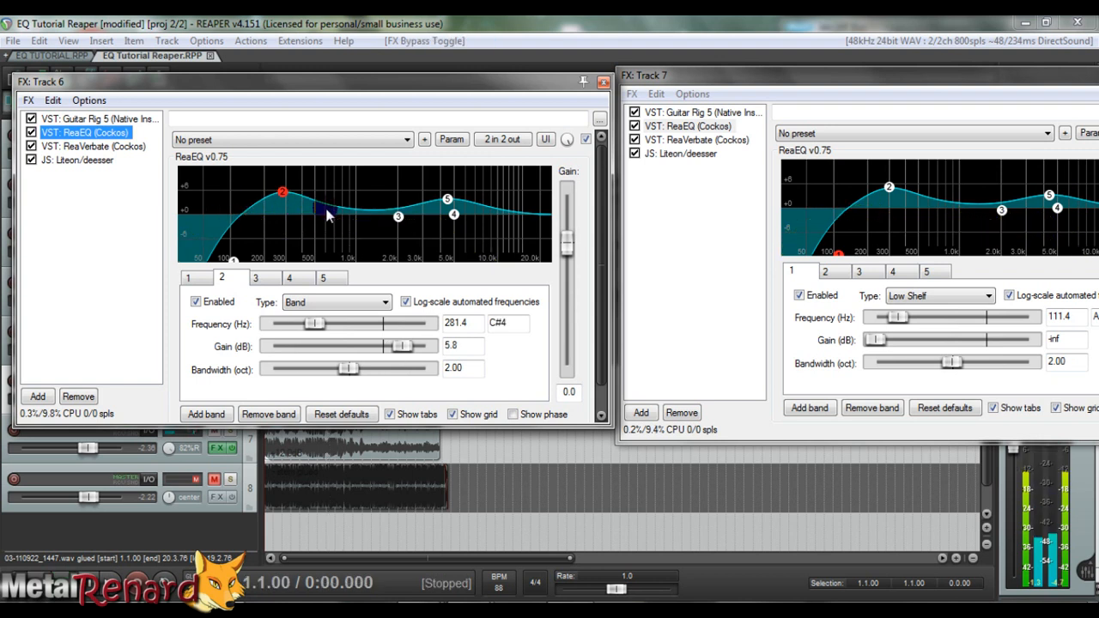
- Move both FX windows clear of the tracks, and unmute track 8 to play it together with tracks 6 and 7
left_click_drag(279, 82, 268, 27)
left_click_drag(662, 75, 637, 27)
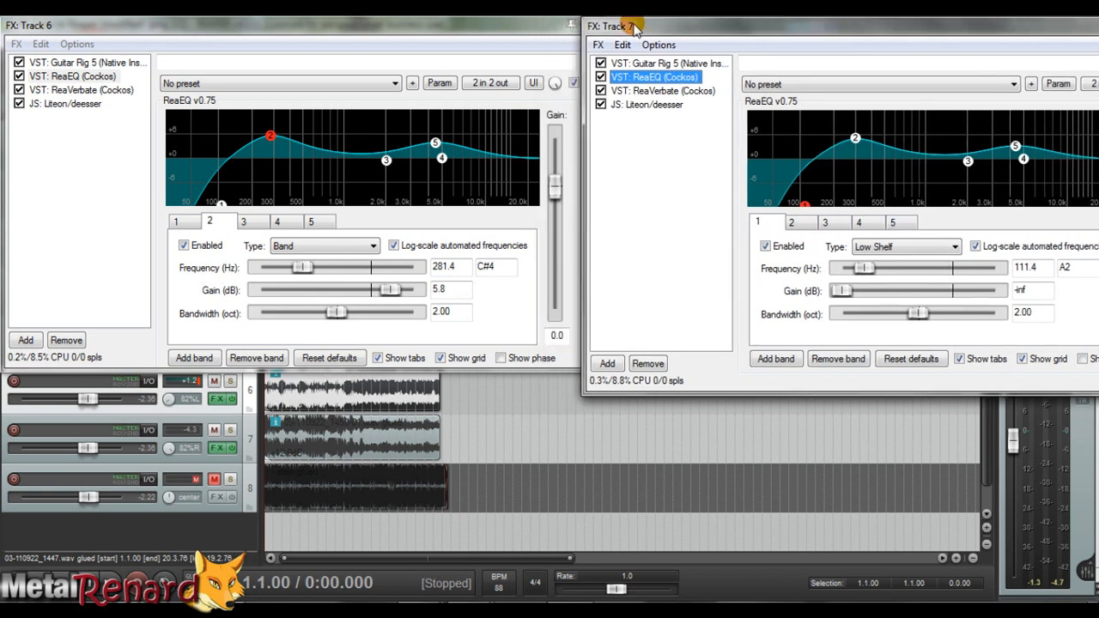
left_click(215, 479)
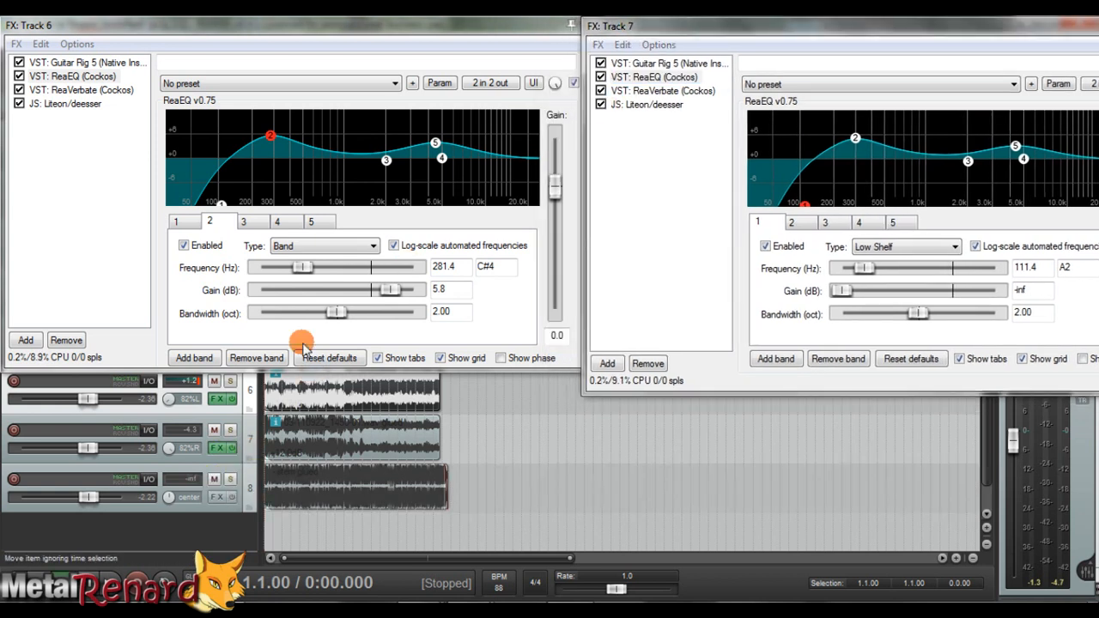
key("space")
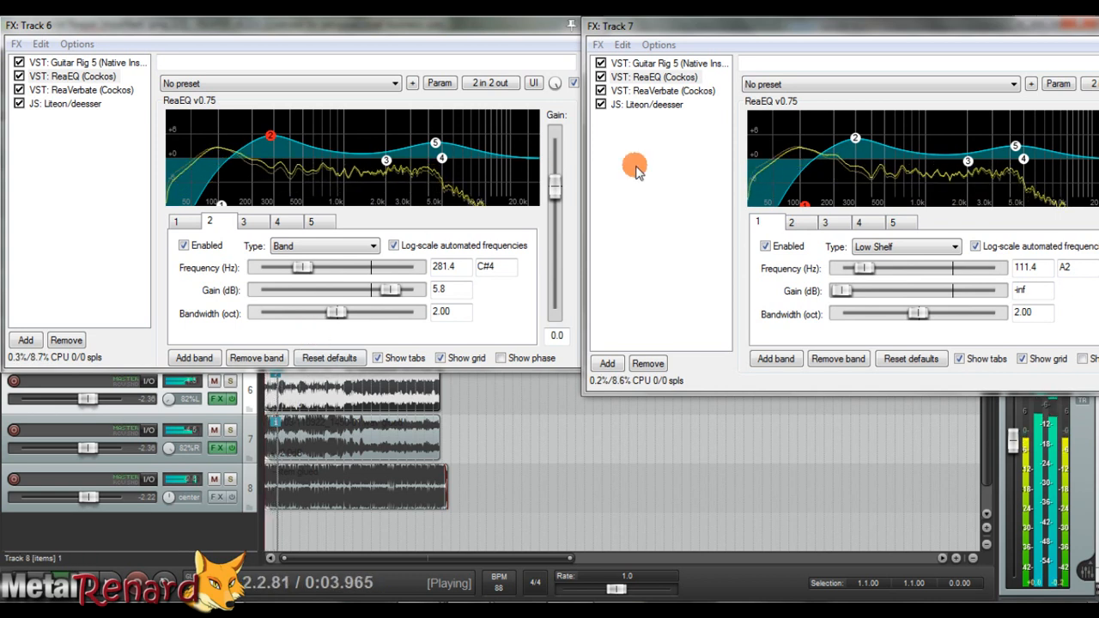
key("space")
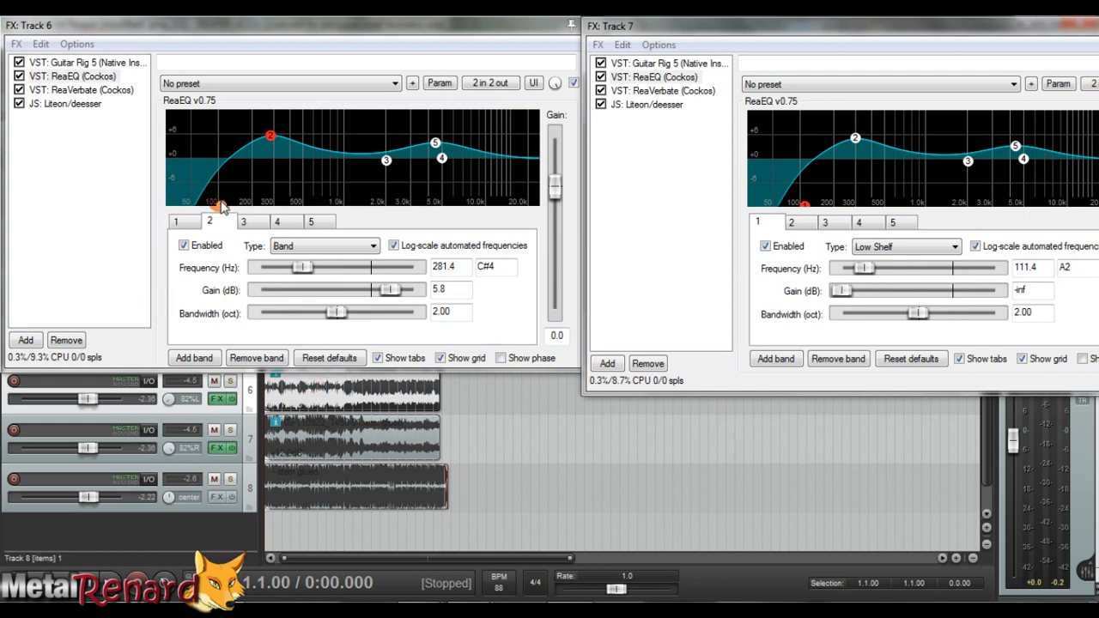
mouse_move(222, 207)
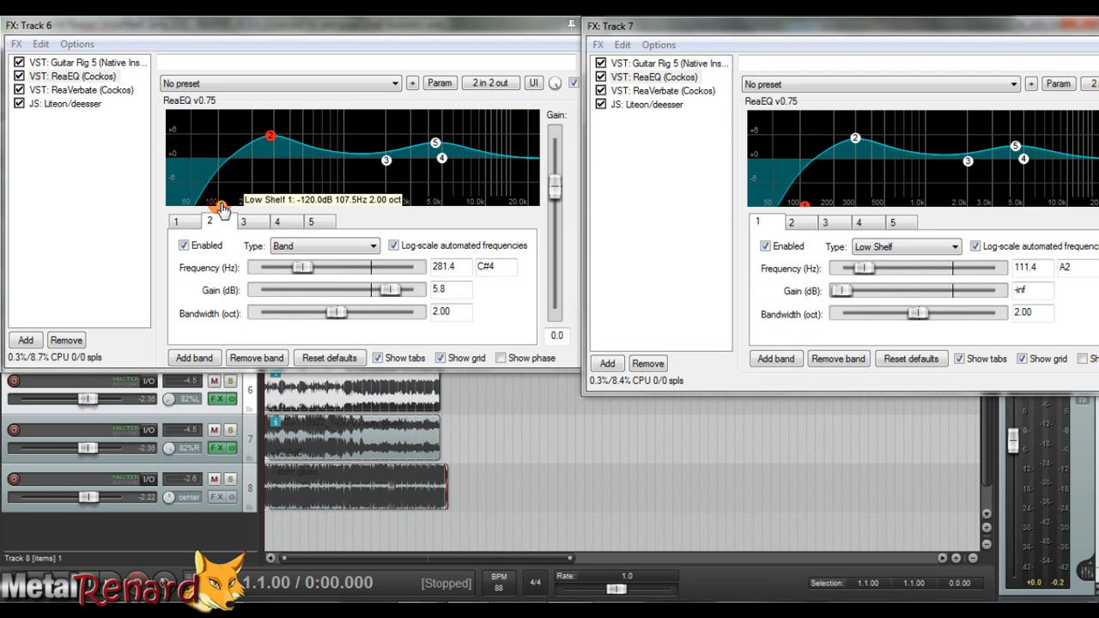
- Solo track 8 and add the MAnalyzer effect to it, playing the track to show its frequency spectrum
left_click(230, 479)
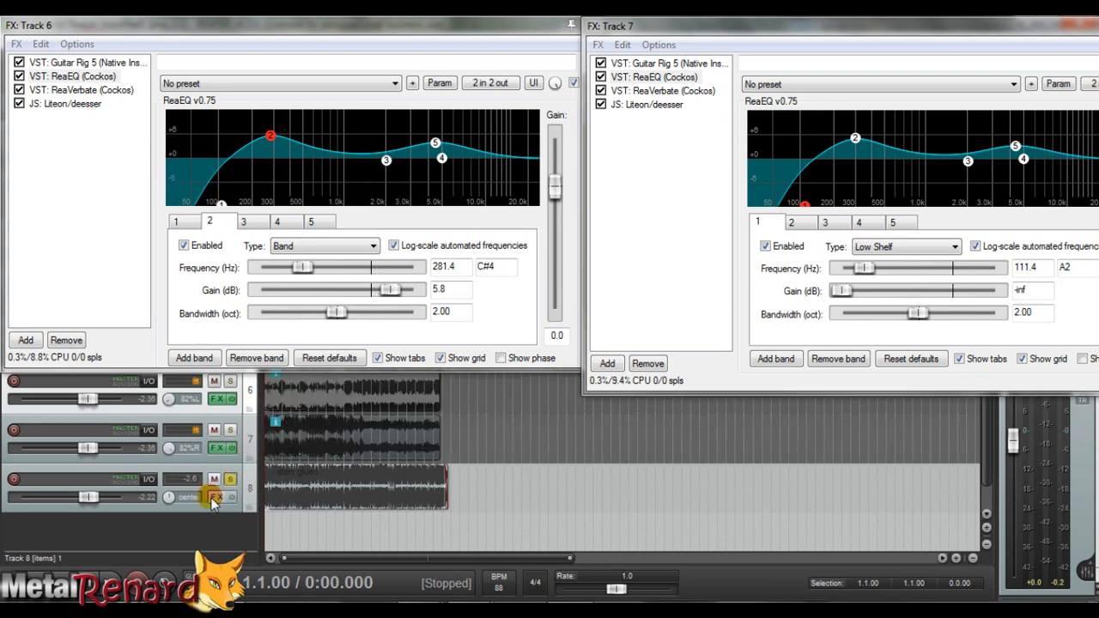
left_click(215, 498)
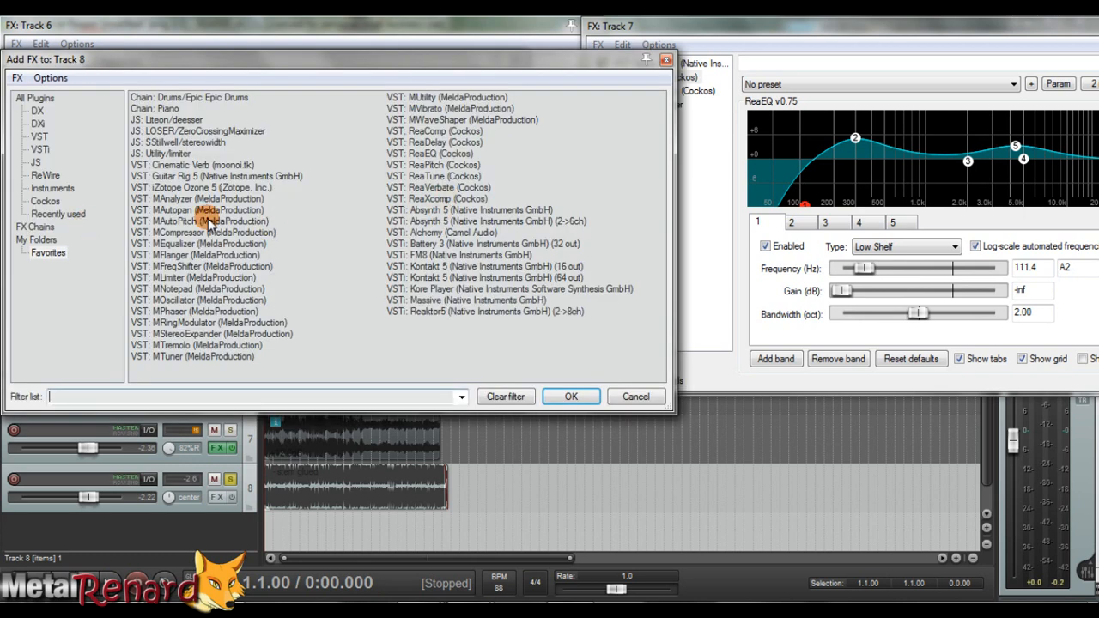
double_click(184, 200)
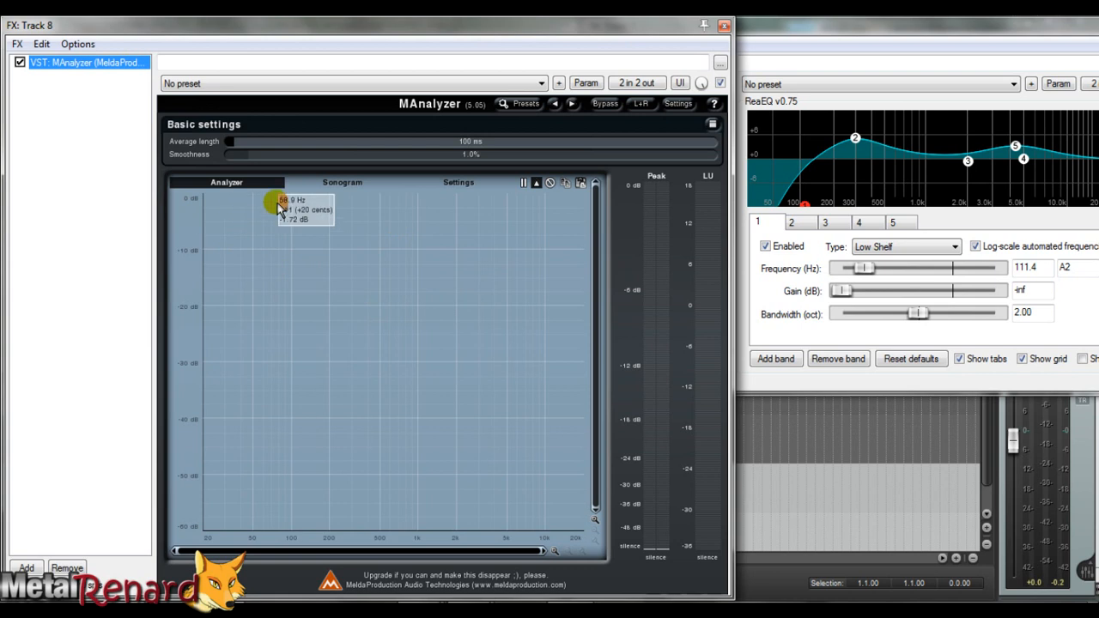
key("space")
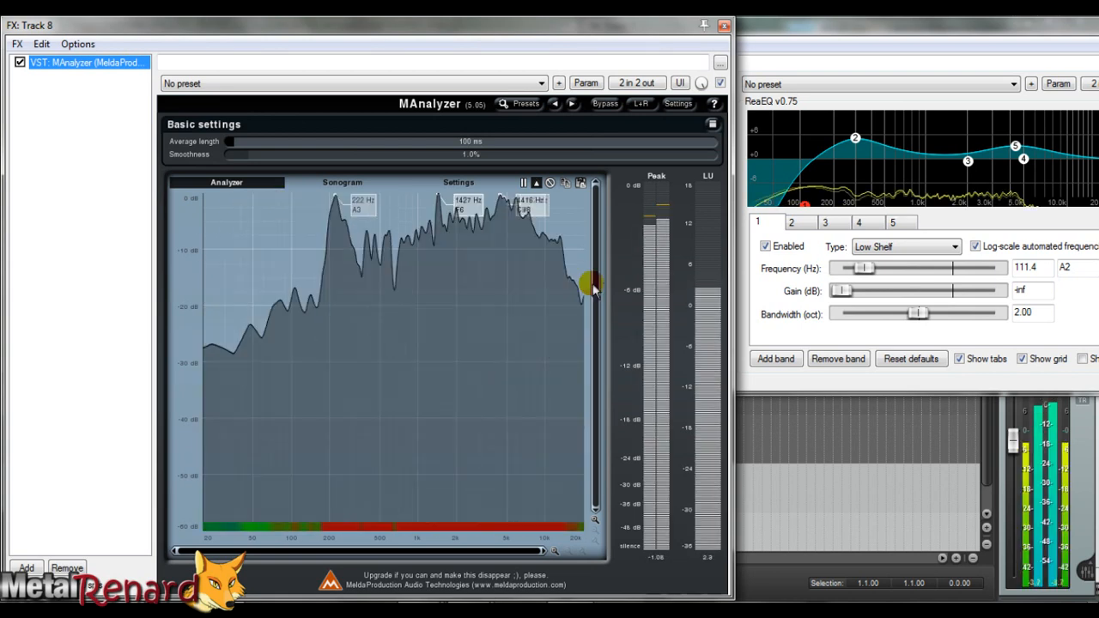
- Move the MAnalyzer window below the ReaEQ graphs and play track 8 to compare its spectrum with the guitar EQ curves
key("space")
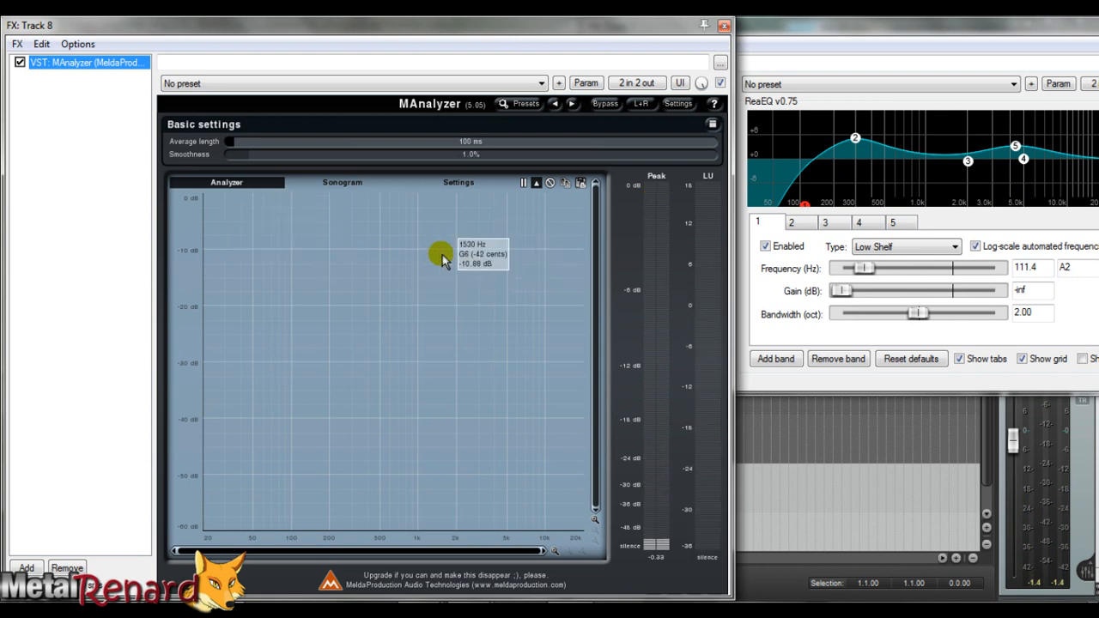
left_click_drag(661, 33, 620, 230)
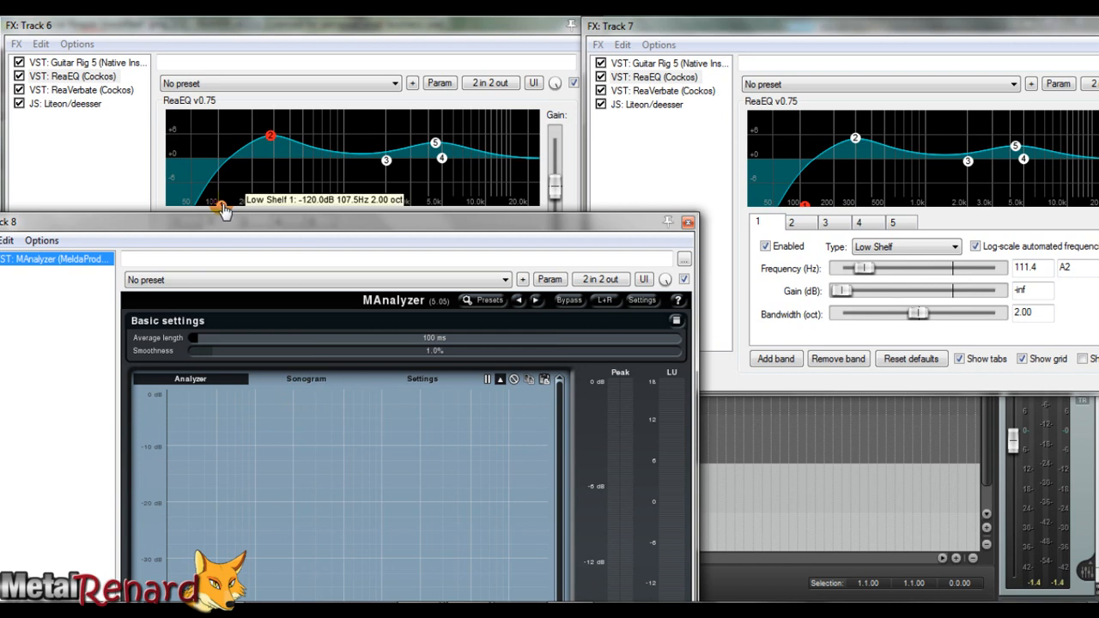
key("space")
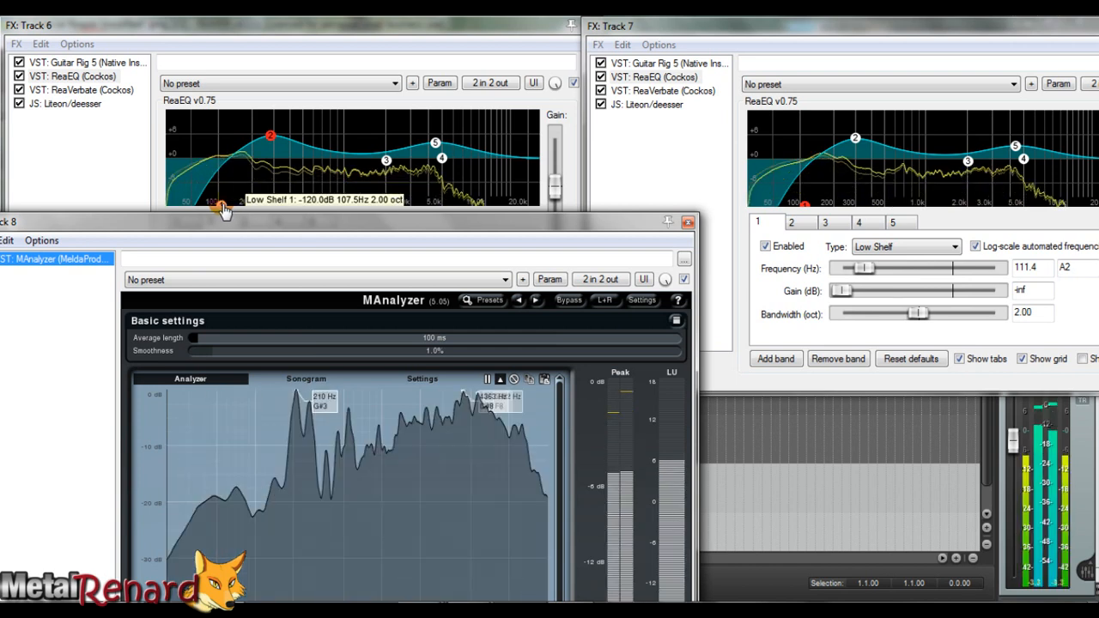
key("space")
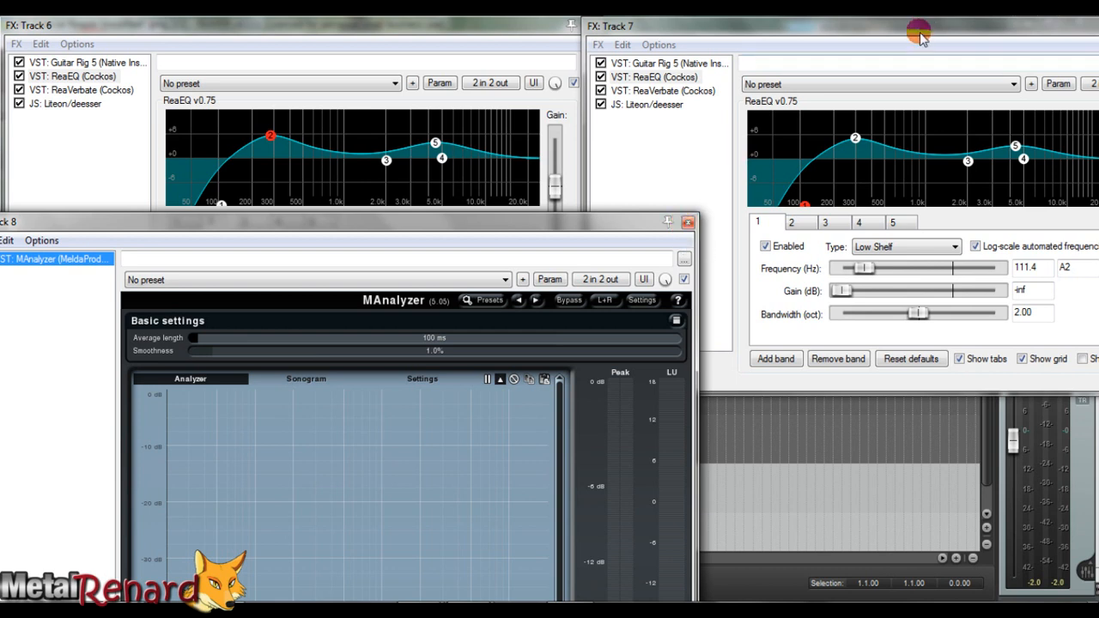
- Close the FX windows of tracks 8, 7 and 6
left_click(688, 223)
left_click_drag(772, 25, 540, 187)
left_click(961, 189)
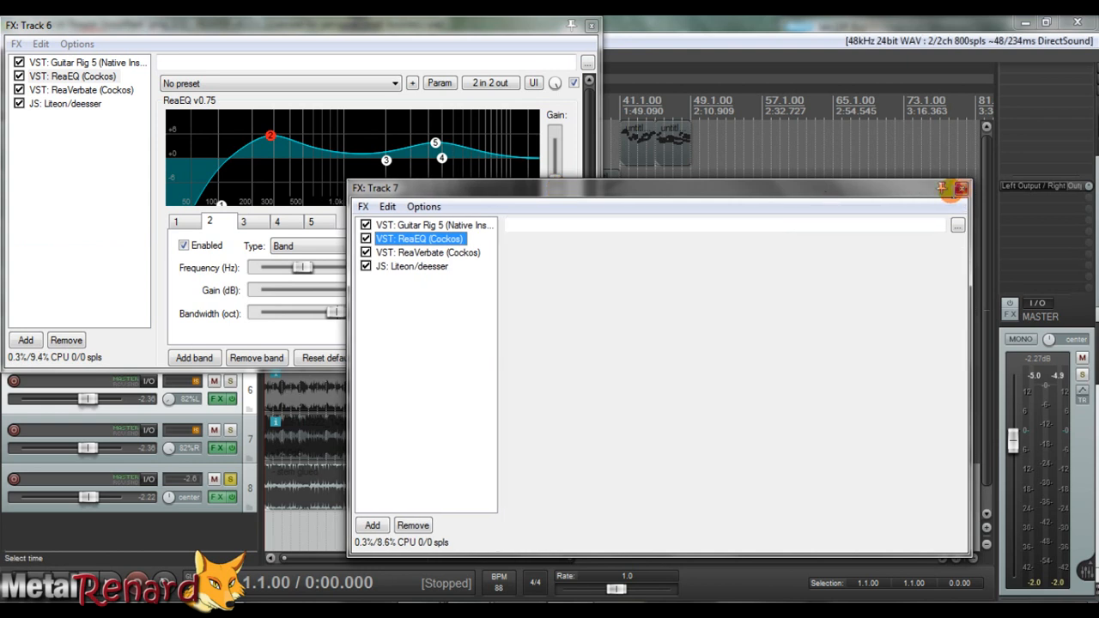
left_click(590, 25)
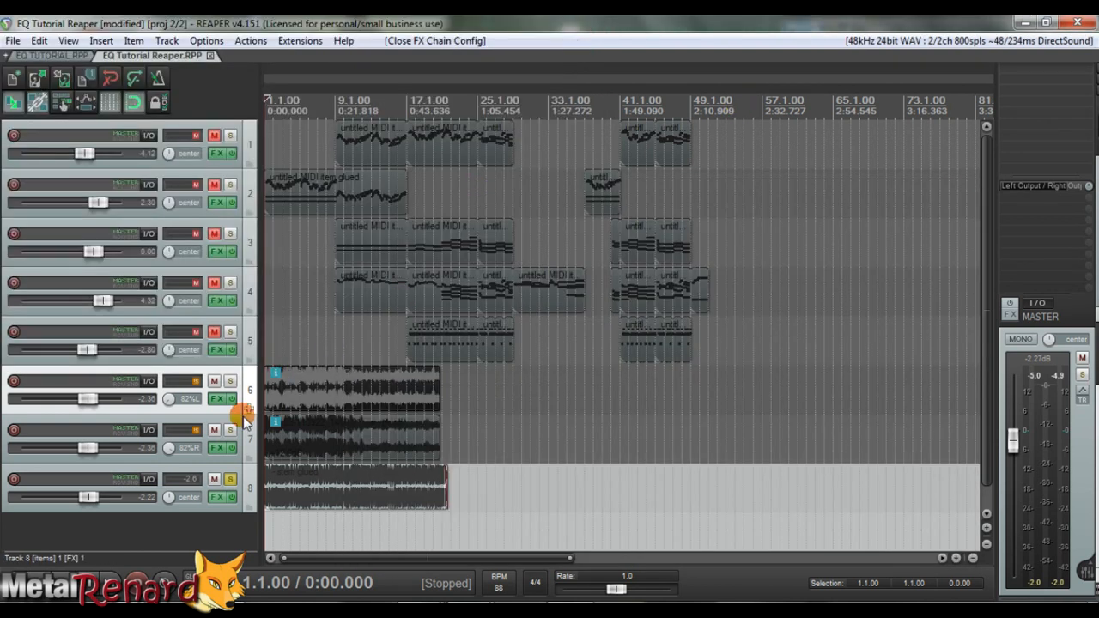
- Unsolo track 8, mute tracks 6 to 8, and unmute tracks 1 to 5
left_click(230, 479)
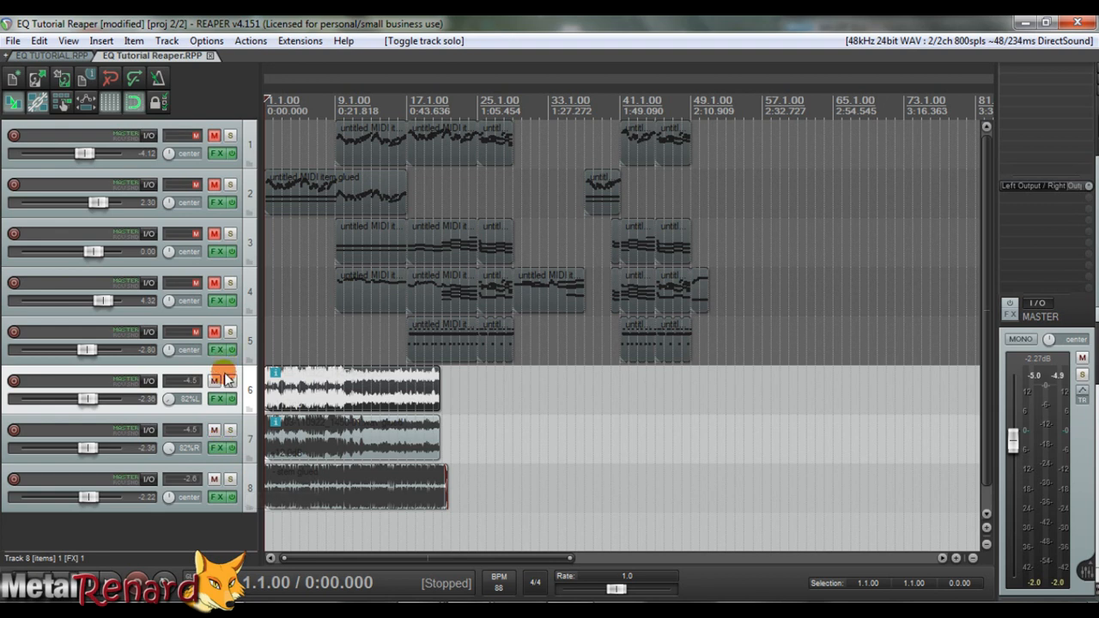
left_click_drag(214, 381, 215, 479)
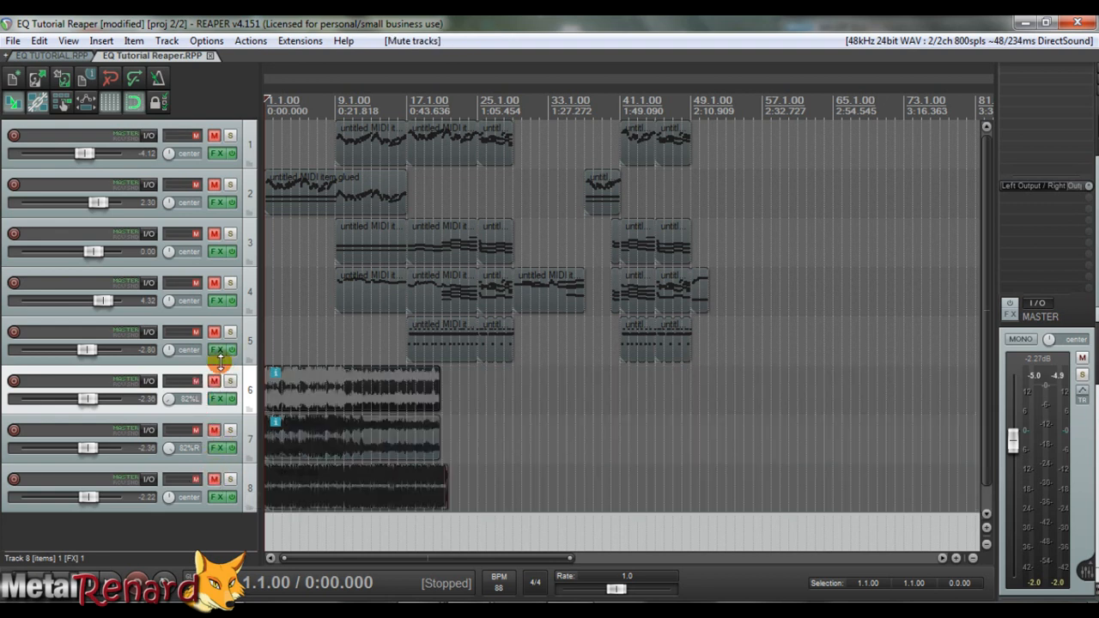
left_click_drag(215, 335, 213, 151)
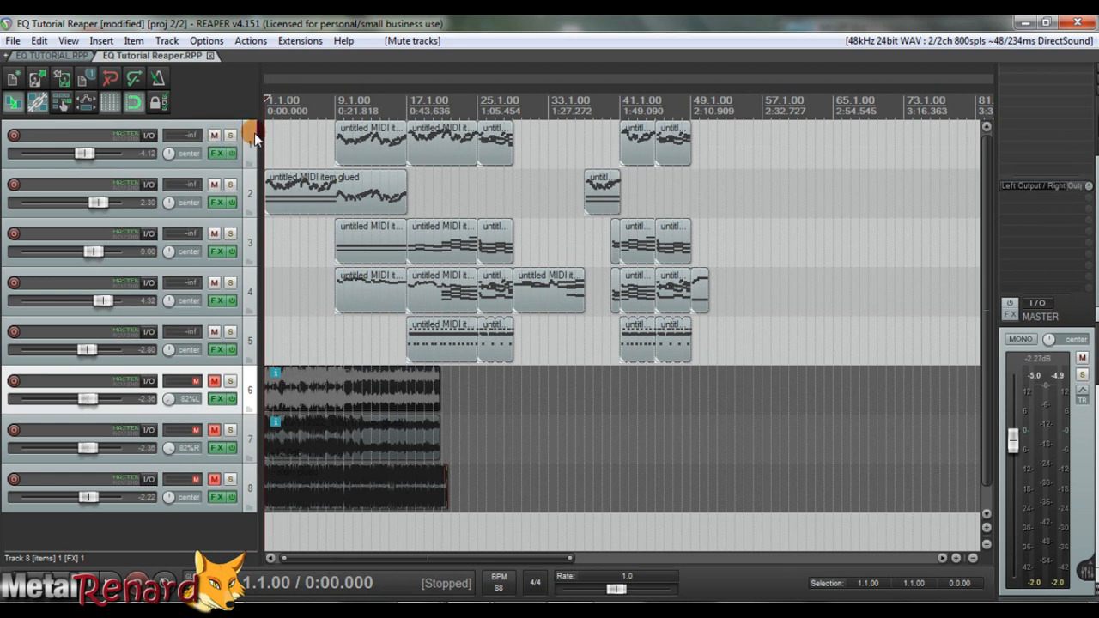
- Place the edit cursor at measure 17 and play tracks 1 to 5 from there
left_click(338, 135)
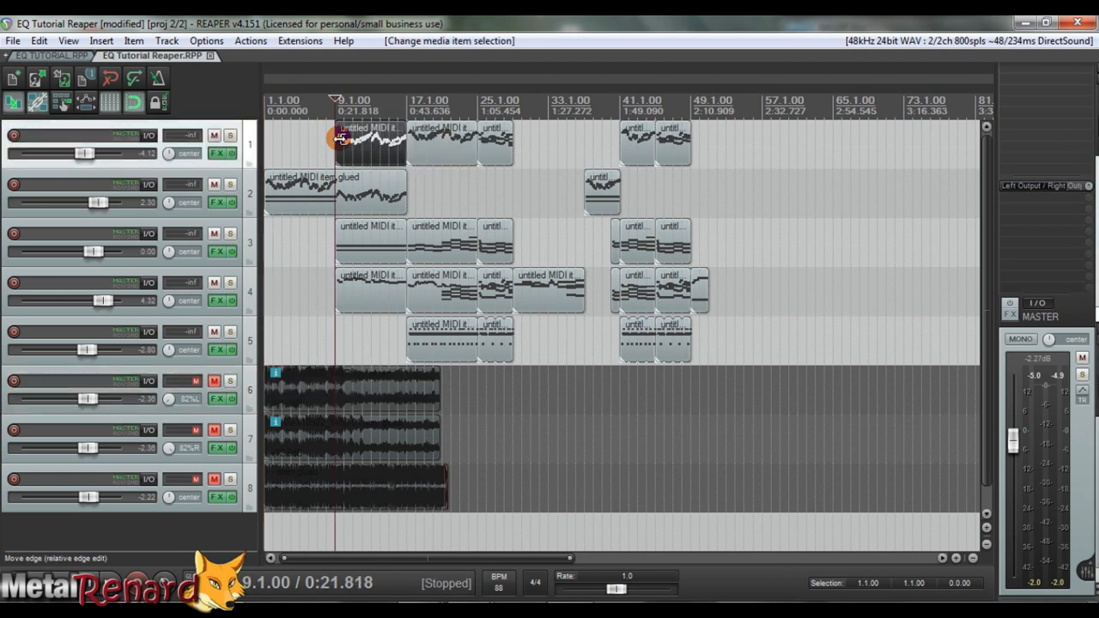
left_click(409, 141)
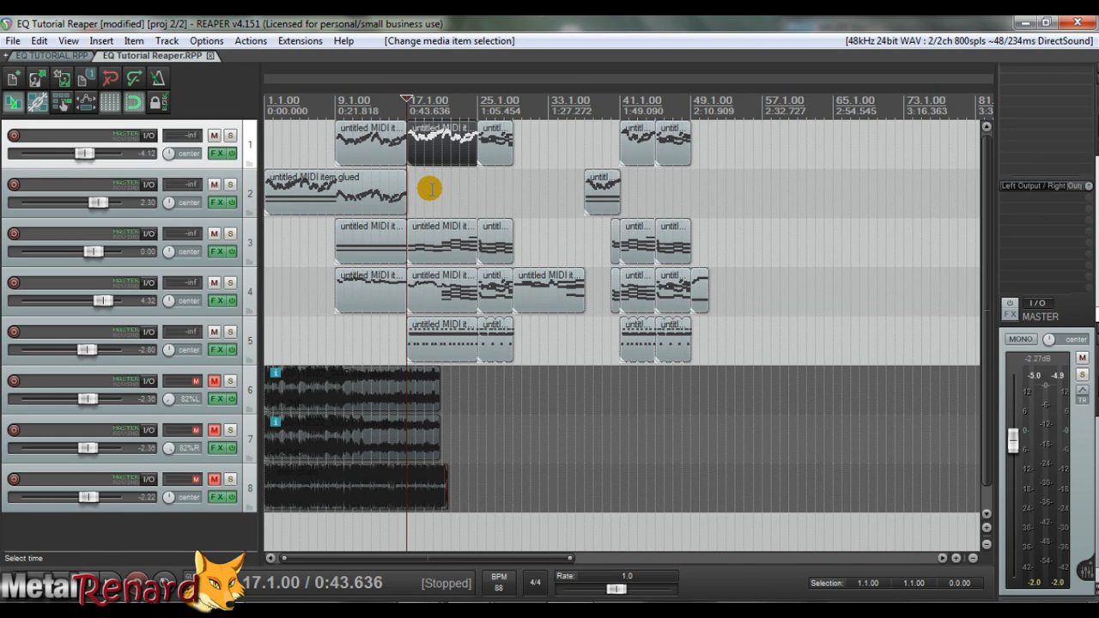
scroll(429, 189, "up", 3)
scroll(531, 193, "up", 1)
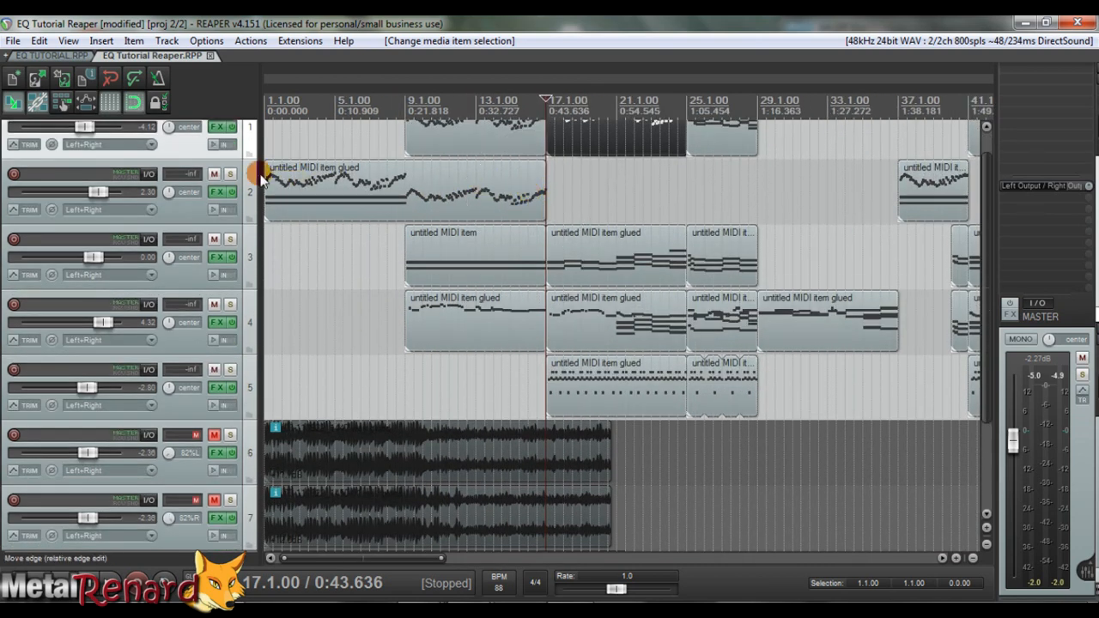
scroll(249, 175, "up", 1)
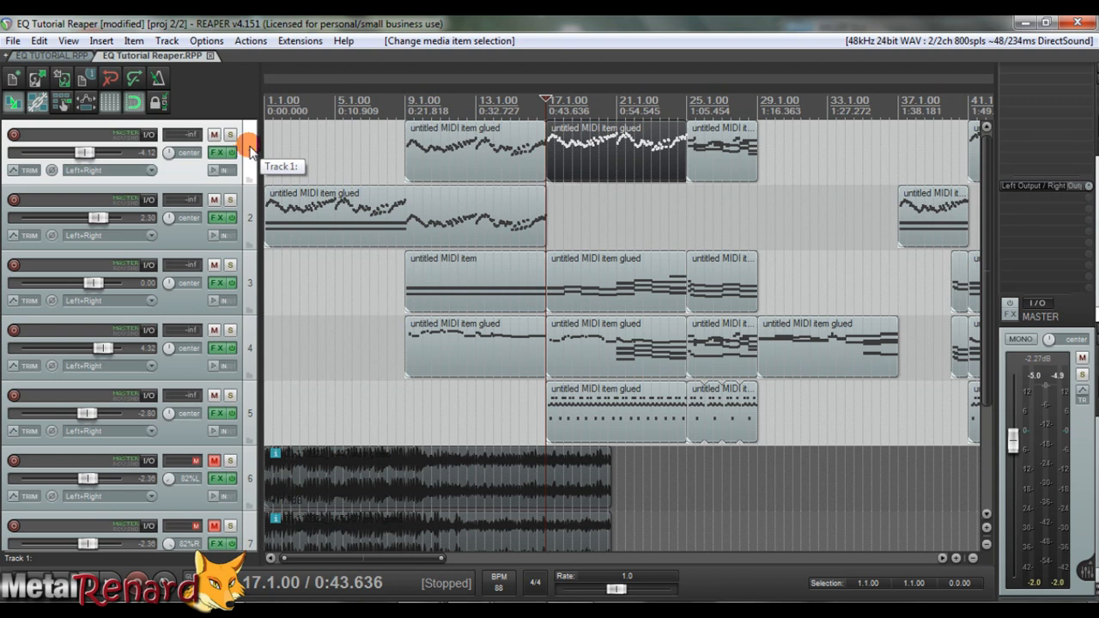
scroll(669, 160, "up", 2)
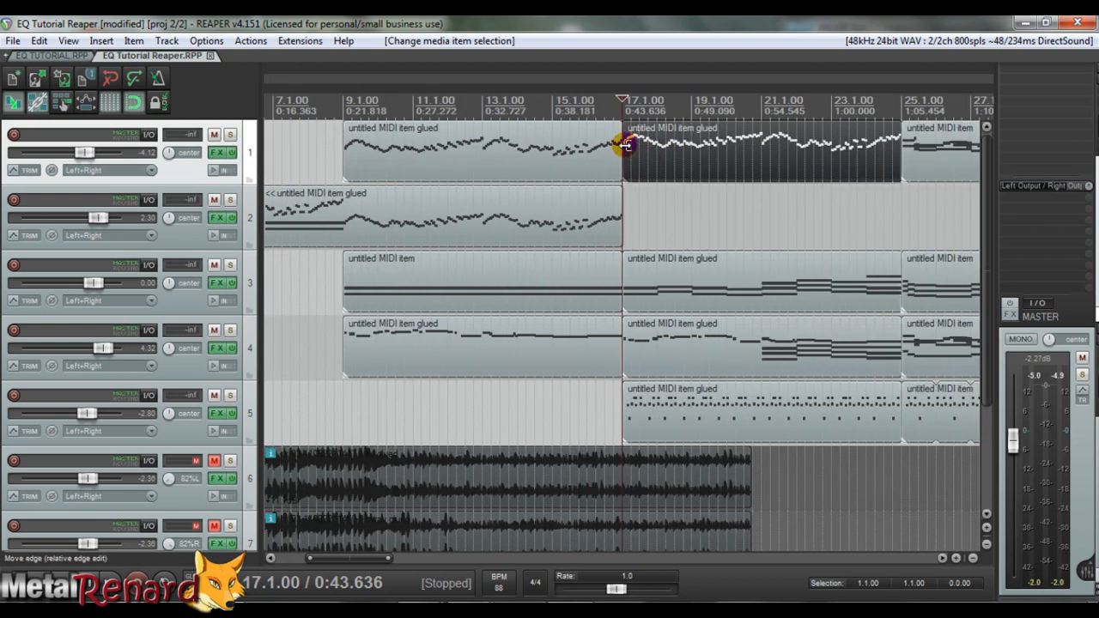
key("space")
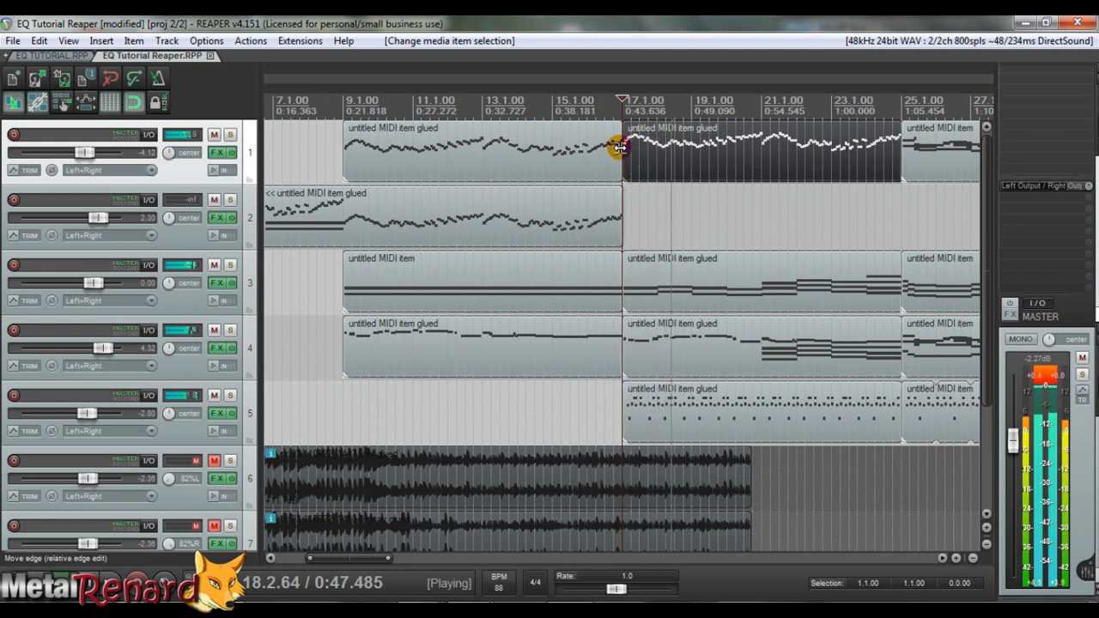
key("space")
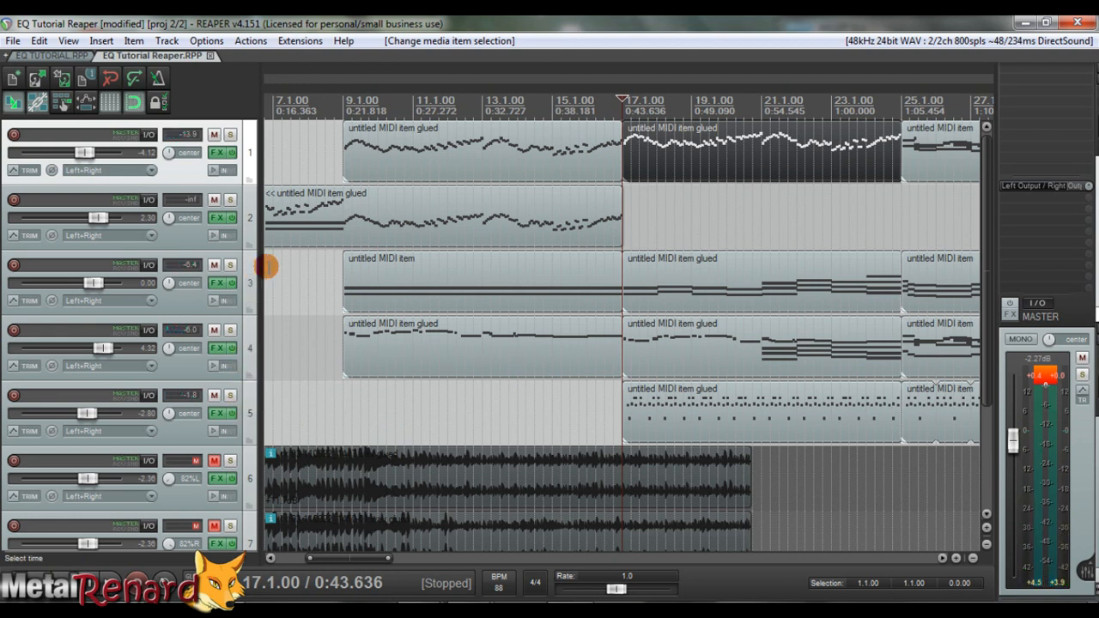
- Select tracks 1 and 3 and solo them, leaving track 5 unsoloed
left_click(245, 275)
left_click(247, 140)
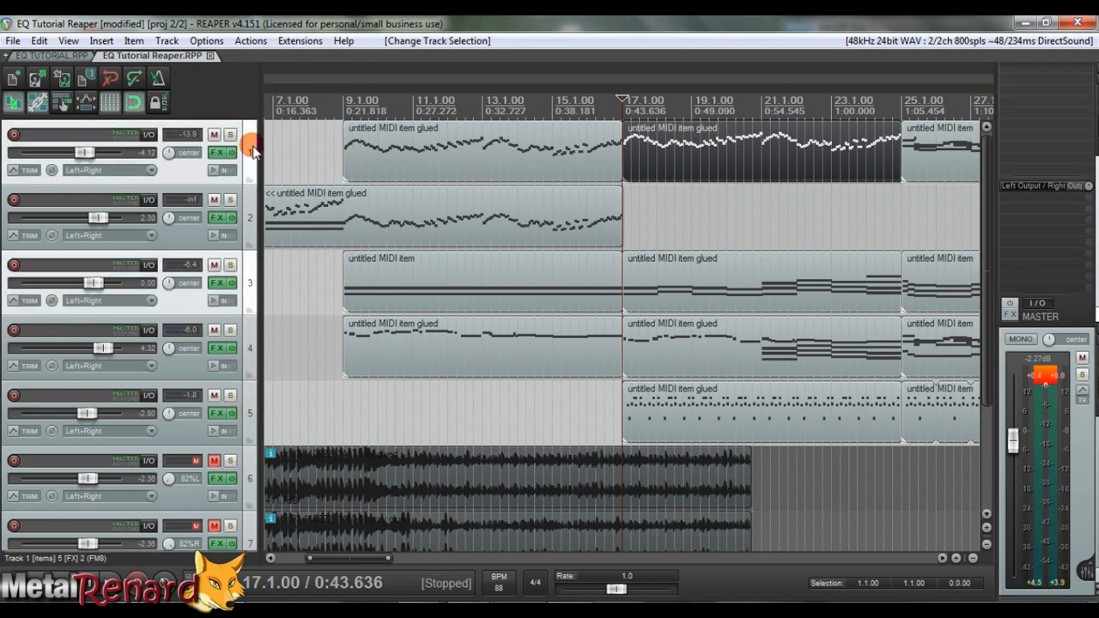
left_click(230, 266)
left_click(230, 134)
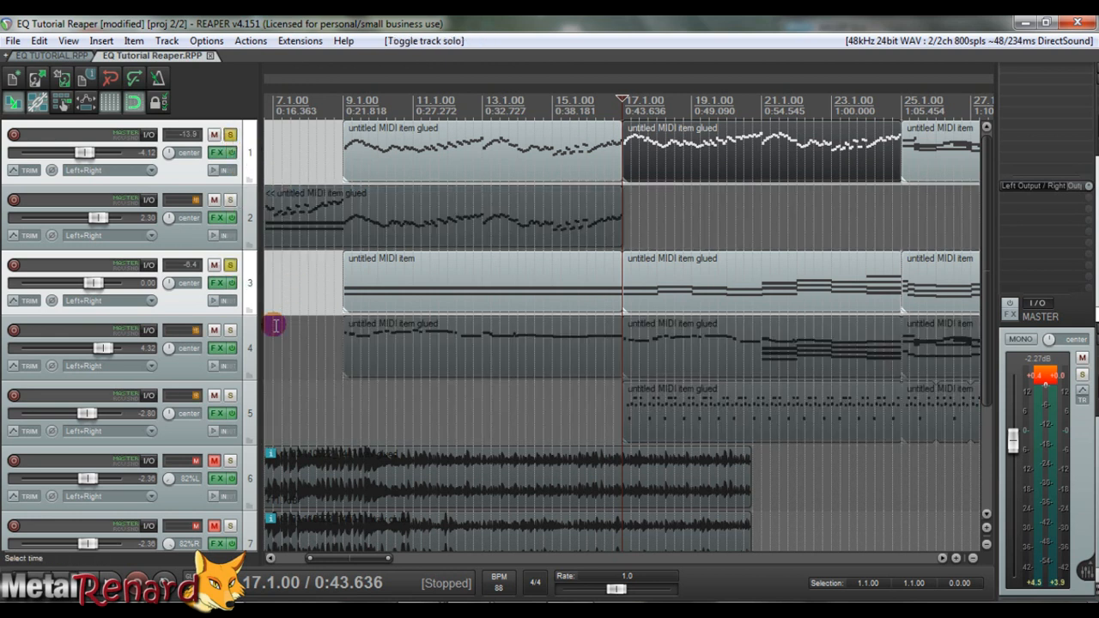
left_click(230, 396)
left_click(230, 396)
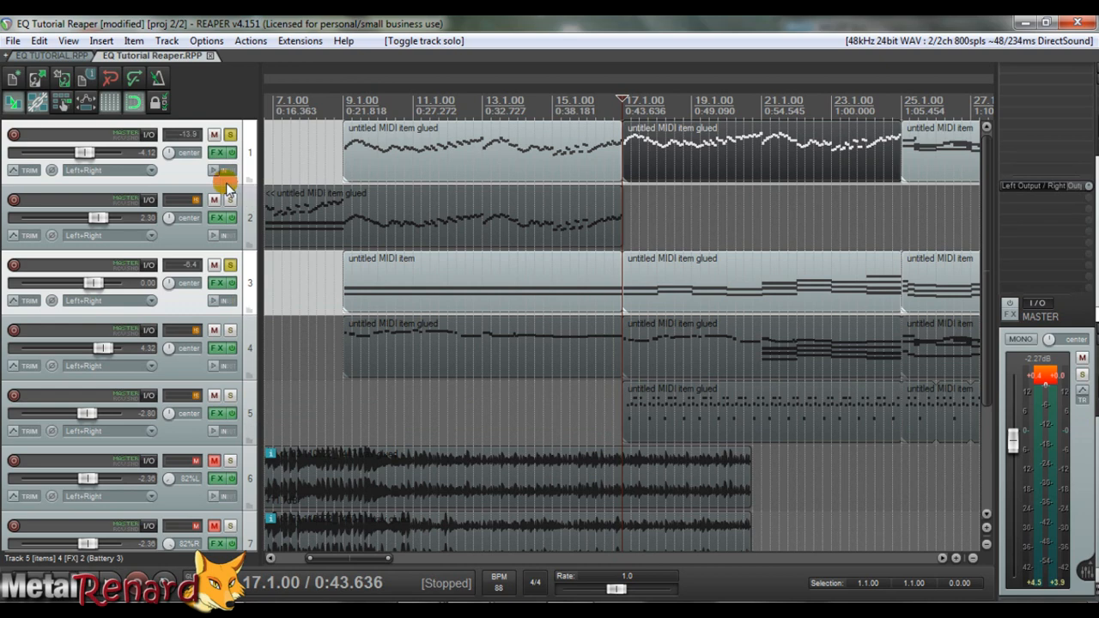
- Open track 1's FX chain, view its FM8 instrument and return to ReaEQ, moving the window clear of the track controls
left_click(216, 153)
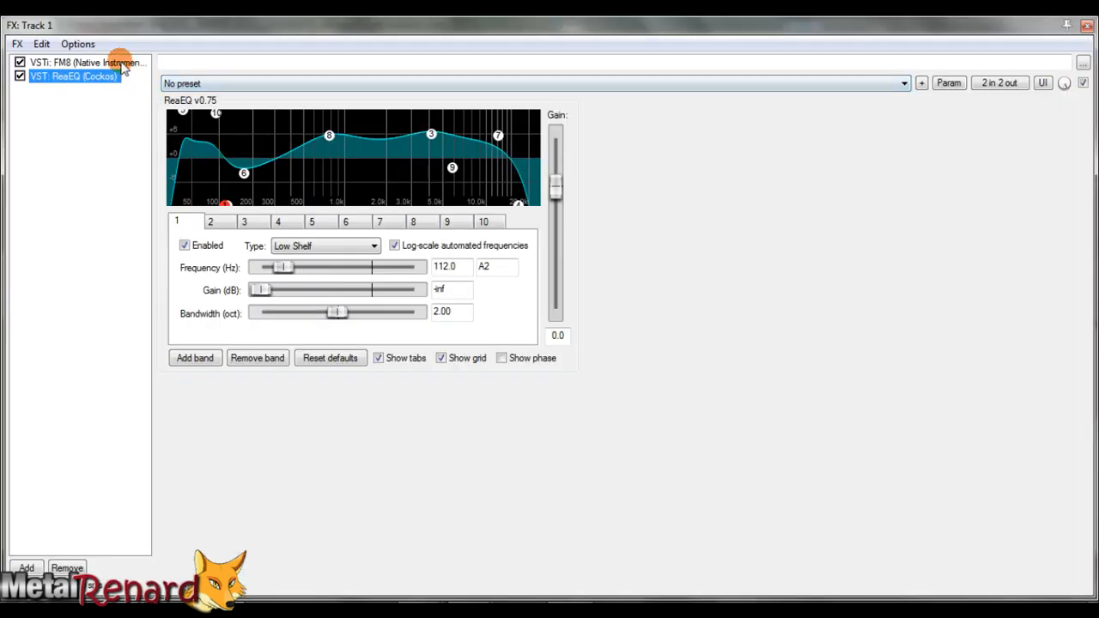
left_click_drag(149, 36, 626, 374)
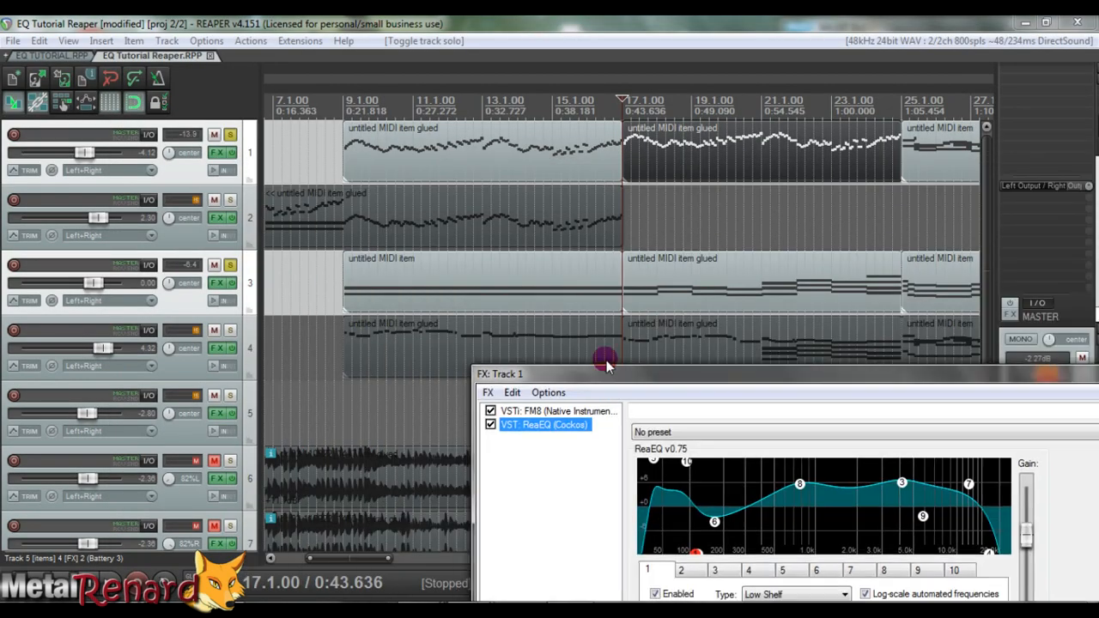
left_click(623, 275)
left_click(521, 411)
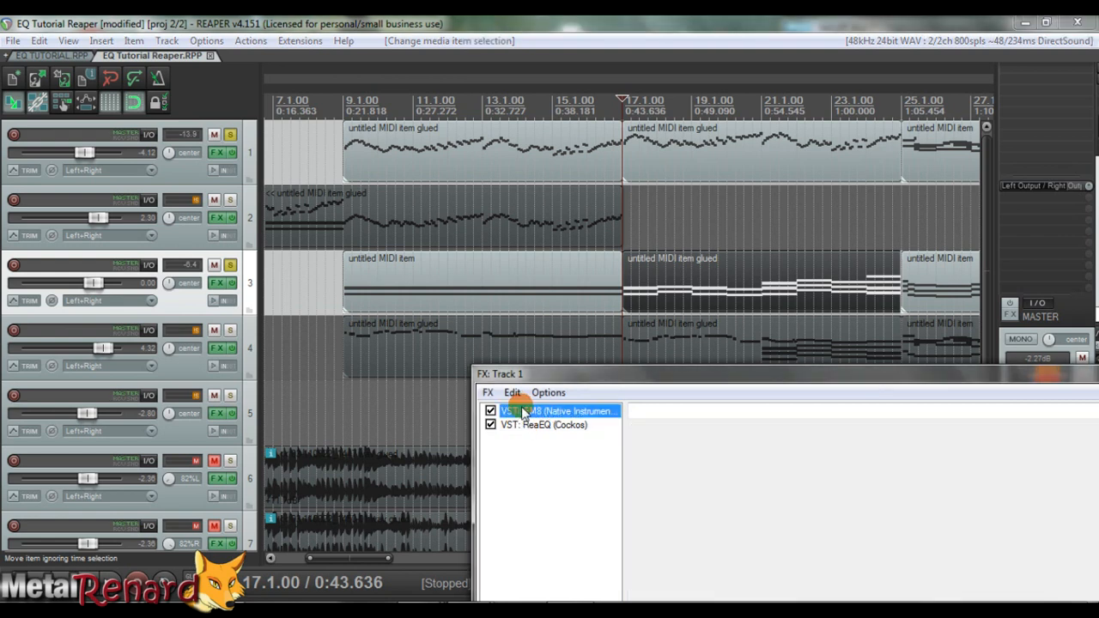
left_click_drag(613, 384, 309, 229)
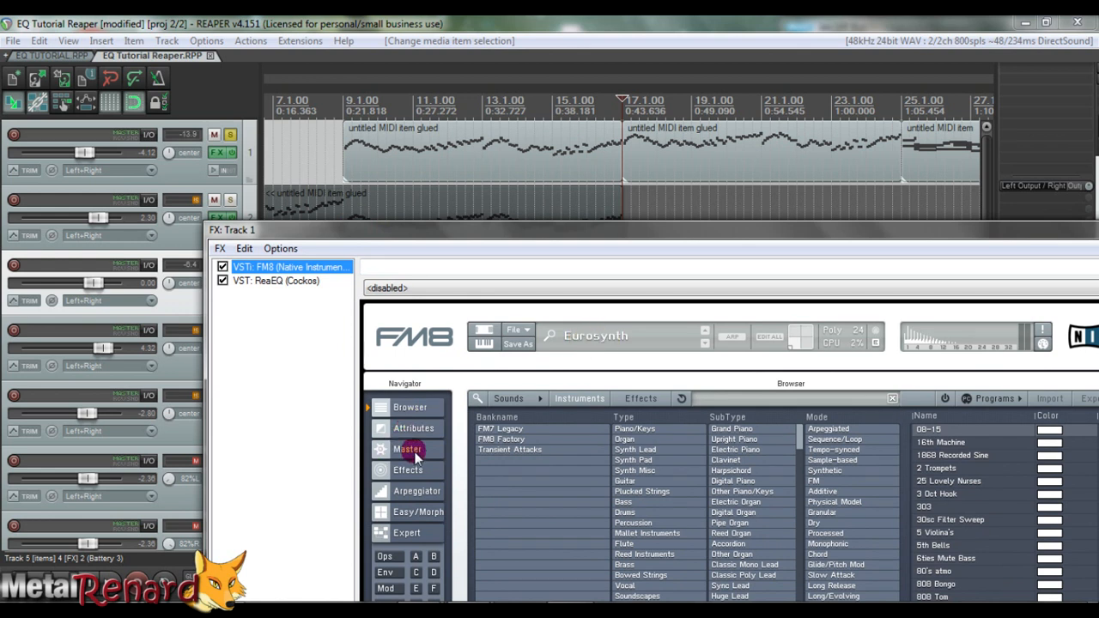
left_click(287, 283)
left_click_drag(317, 229, 651, 186)
left_click_drag(534, 178, 564, 222)
- Open track 3's FX chain and arrange its window so both tracks' ReaEQ graphs can be seen together
left_click(230, 264)
left_click(219, 283)
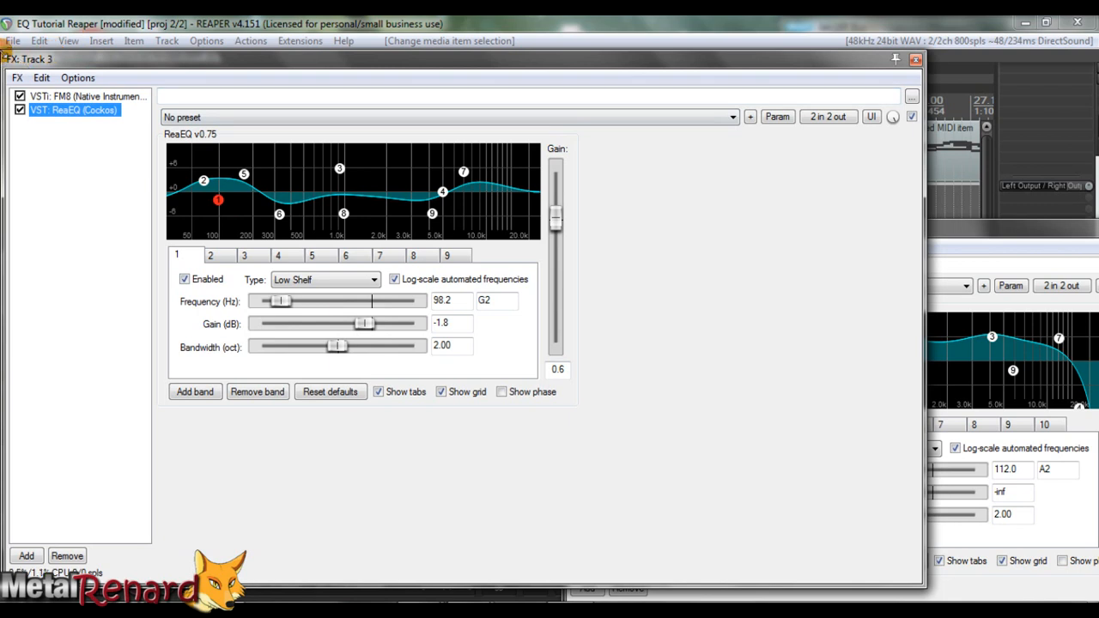
left_click_drag(5, 55, 302, 216)
left_click_drag(522, 222, 807, 374)
left_click_drag(726, 236, 110, 79)
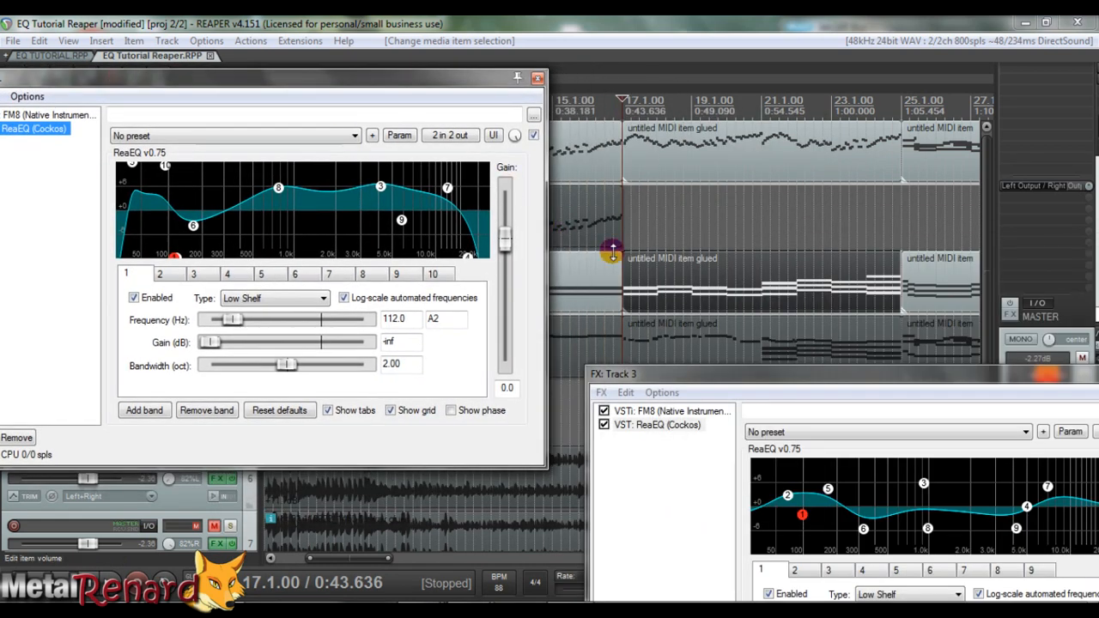
- Point out the measure 17 items on tracks 3 and 1, and play them to compare their spectrums in both ReaEQ graphs
left_click_drag(663, 274, 650, 296)
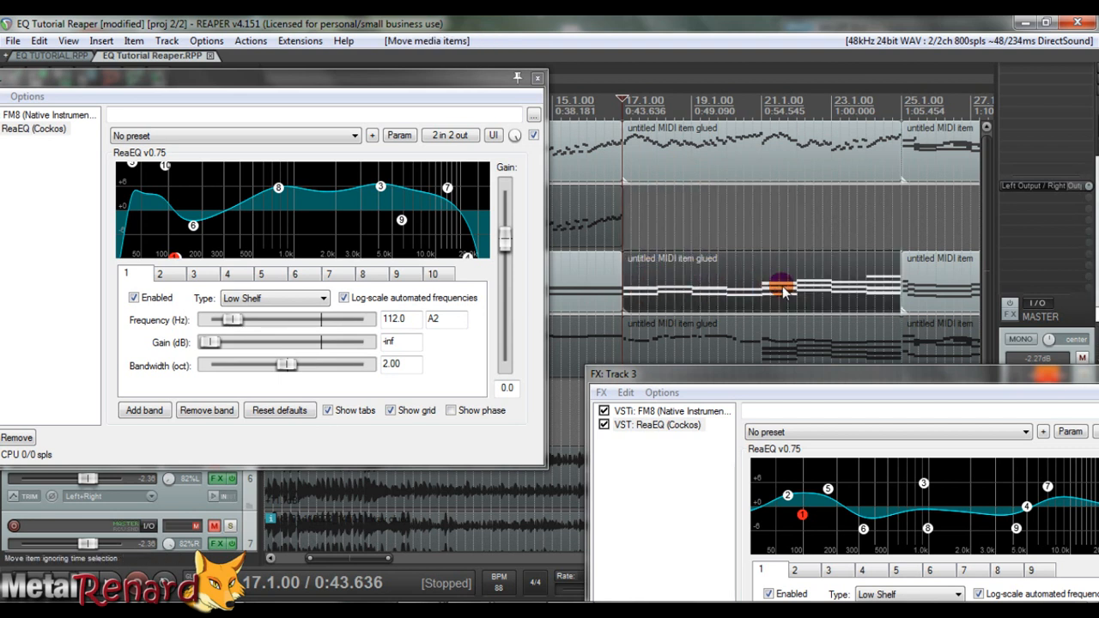
left_click_drag(672, 141, 687, 159)
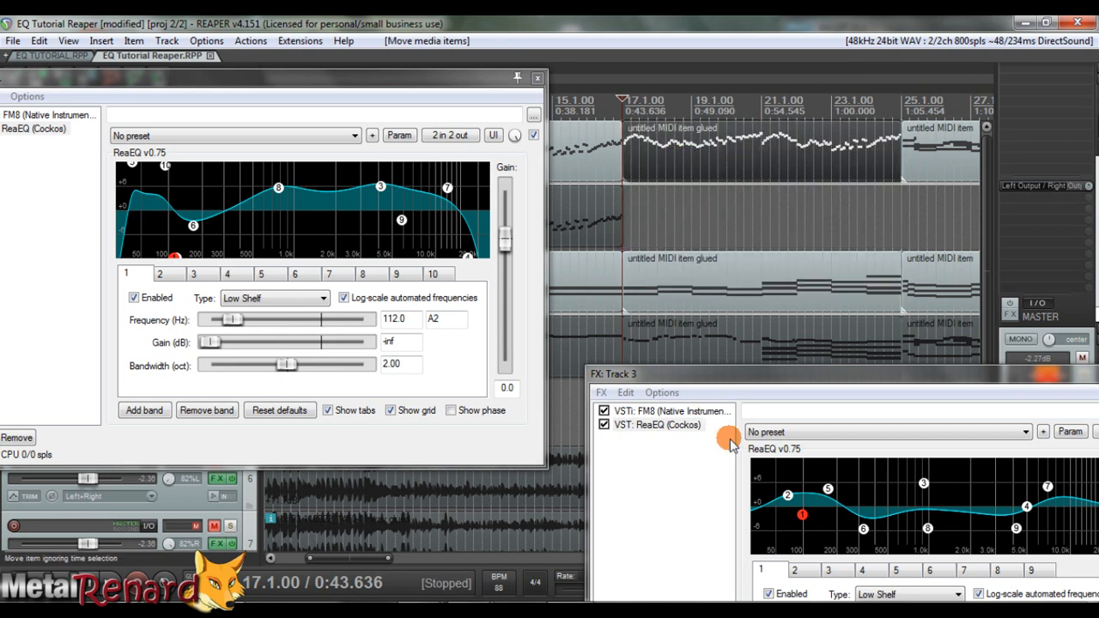
left_click_drag(728, 382, 666, 267)
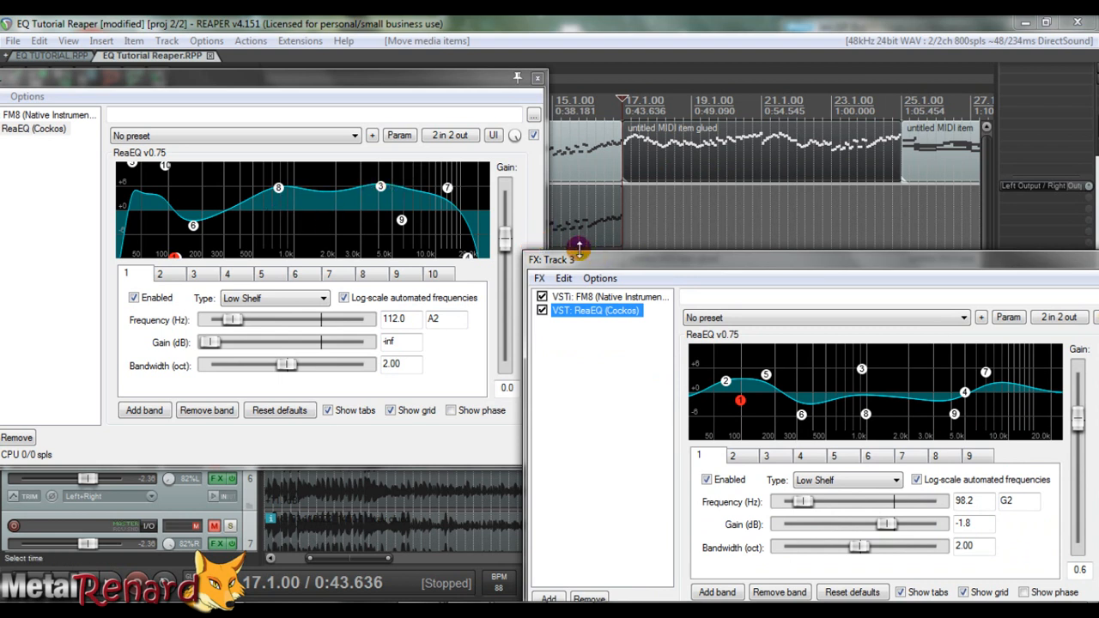
key("space")
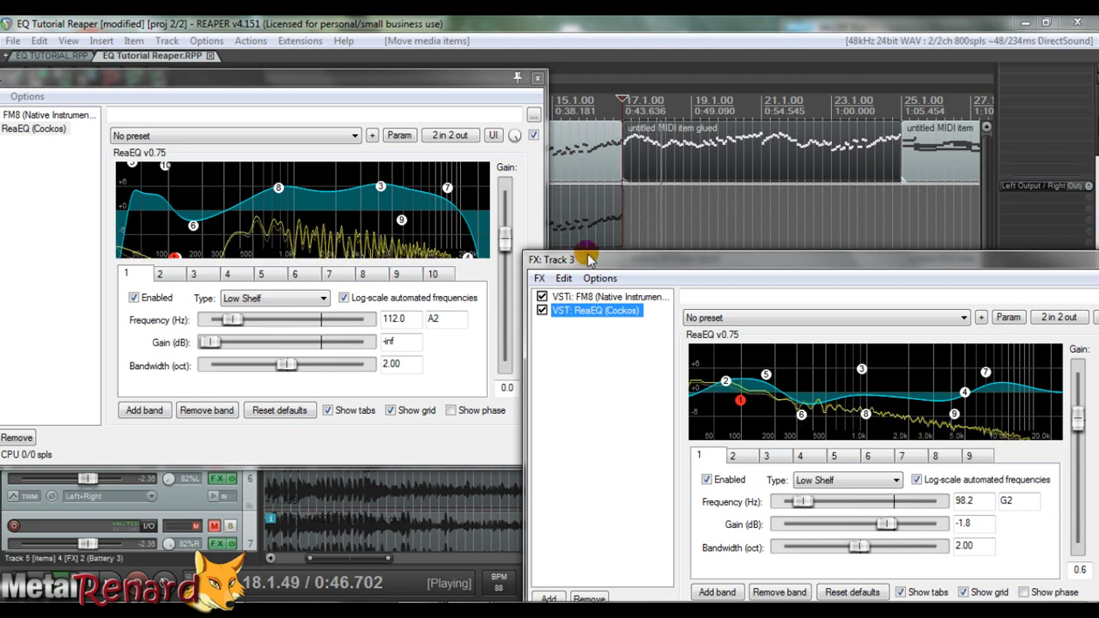
key("space")
- Stack the Track 1 and Track 3 FX windows beside the track controls and play both soloed tracks with EQ
left_click_drag(378, 82, 698, 39)
left_click_drag(933, 263, 687, 247)
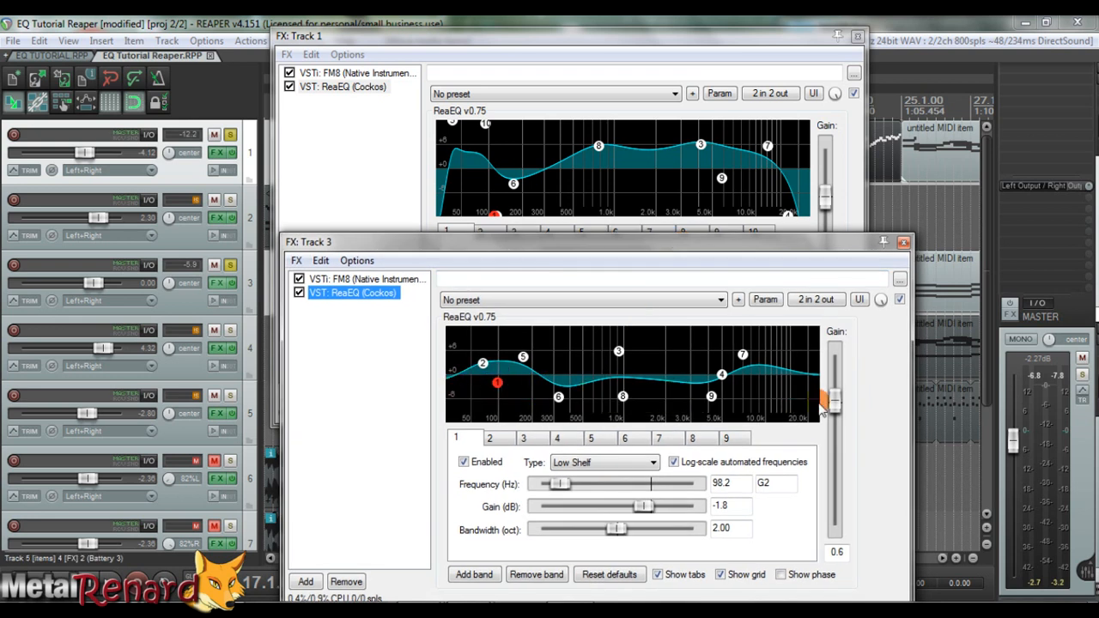
key("space")
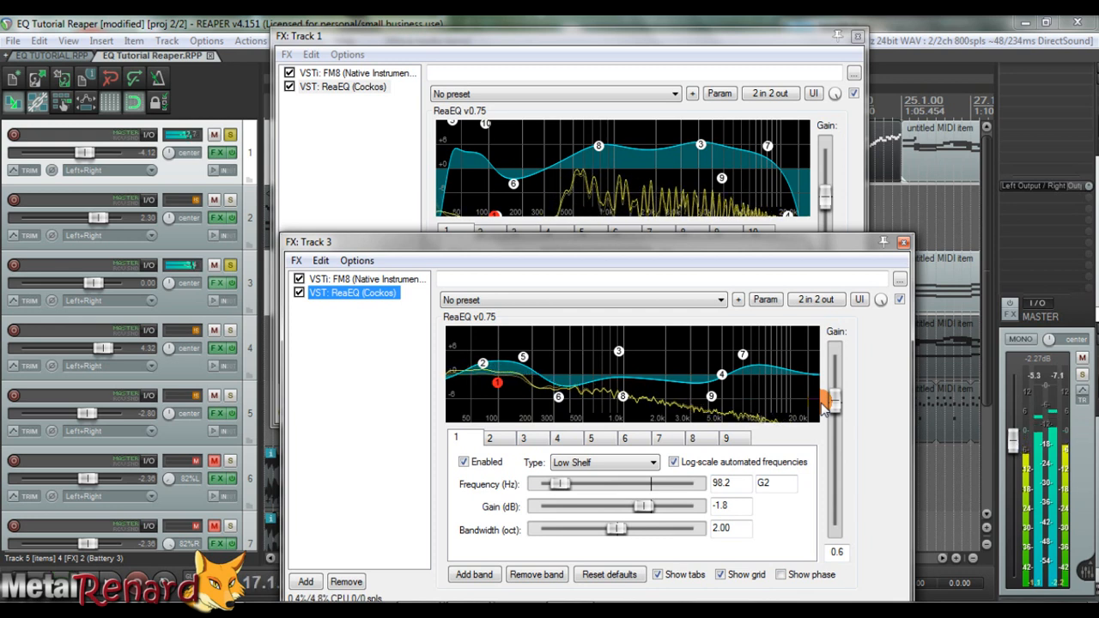
key("space")
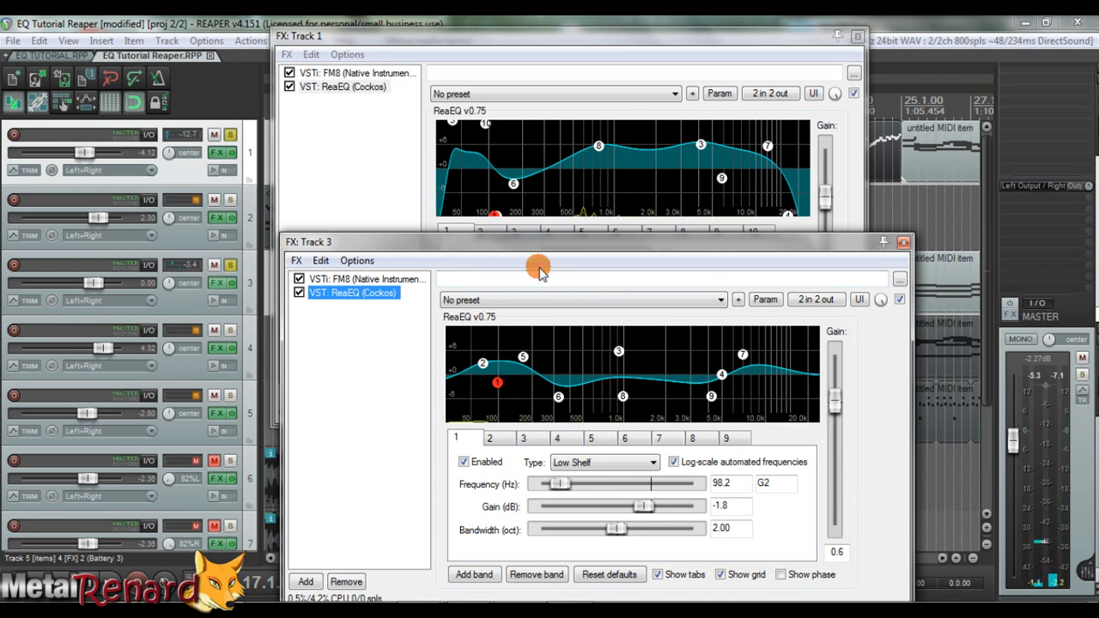
- Bypass ReaEQ on tracks 1 and 3, play both without EQ, and bring track 1's FX window to the front
mouse_move(528, 364)
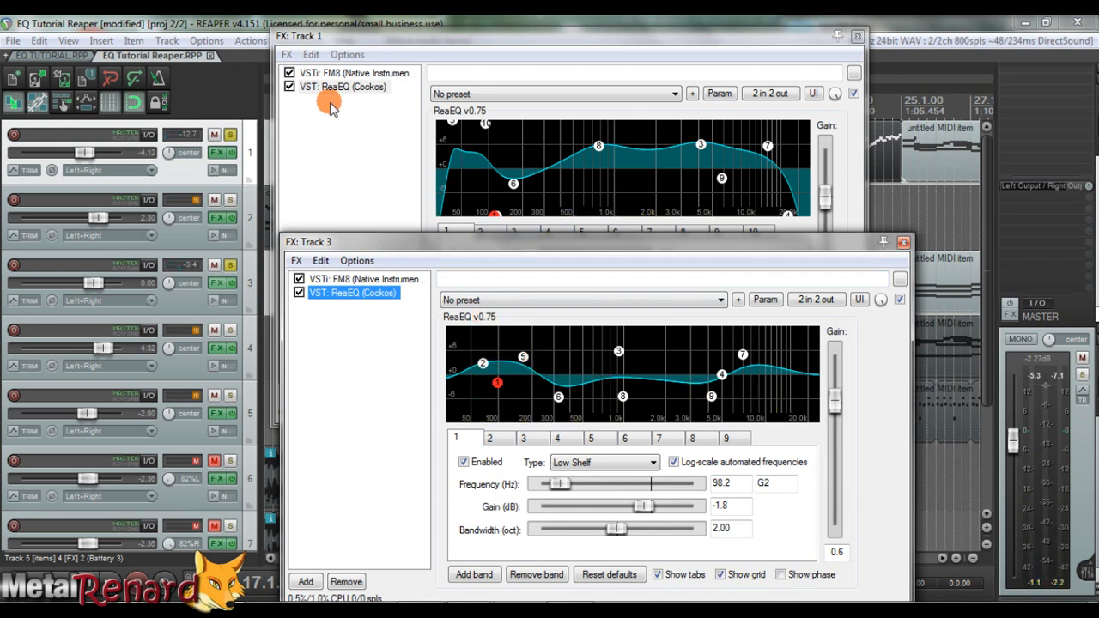
left_click(290, 87)
left_click(354, 430)
left_click(299, 293)
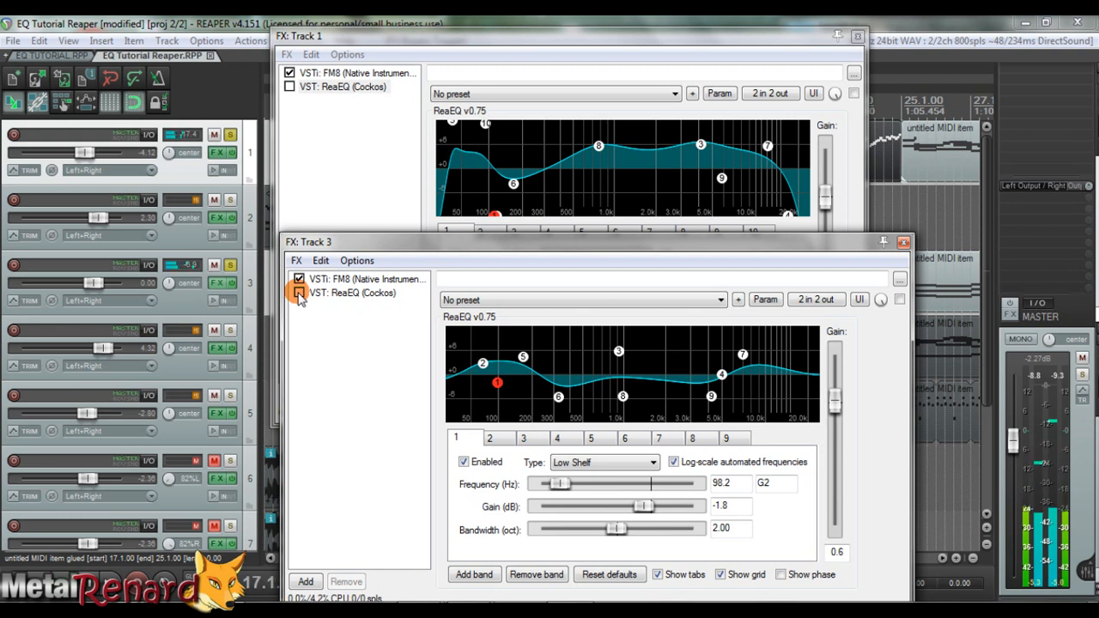
left_click(355, 161)
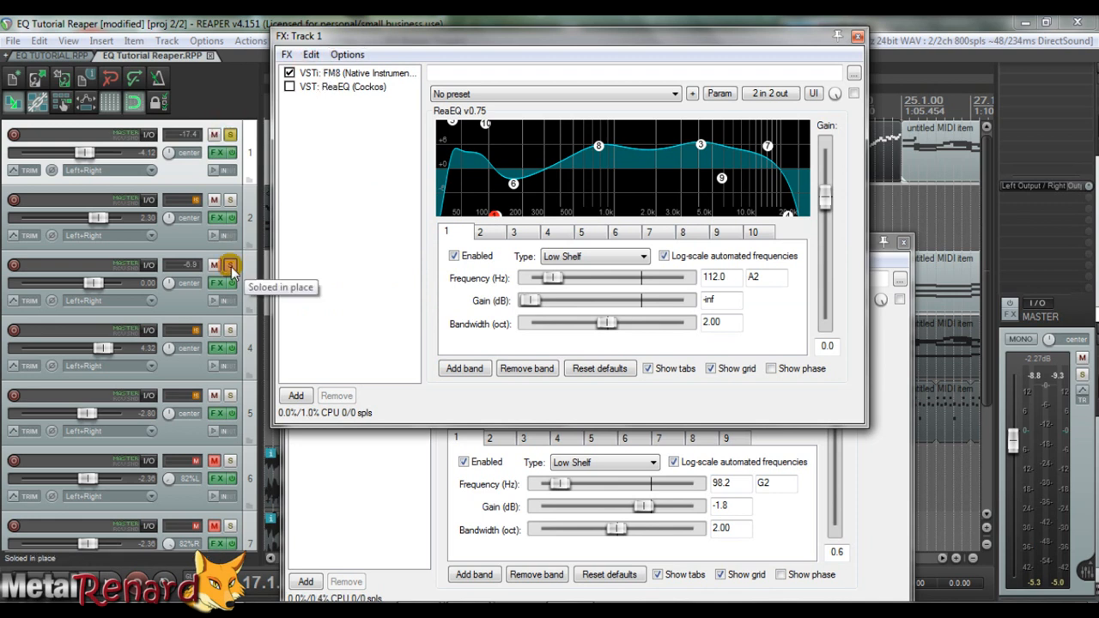
- Re-enable ReaEQ on tracks 3 and 1, and nudge track 3's FX window behind track 1's
left_click(377, 453)
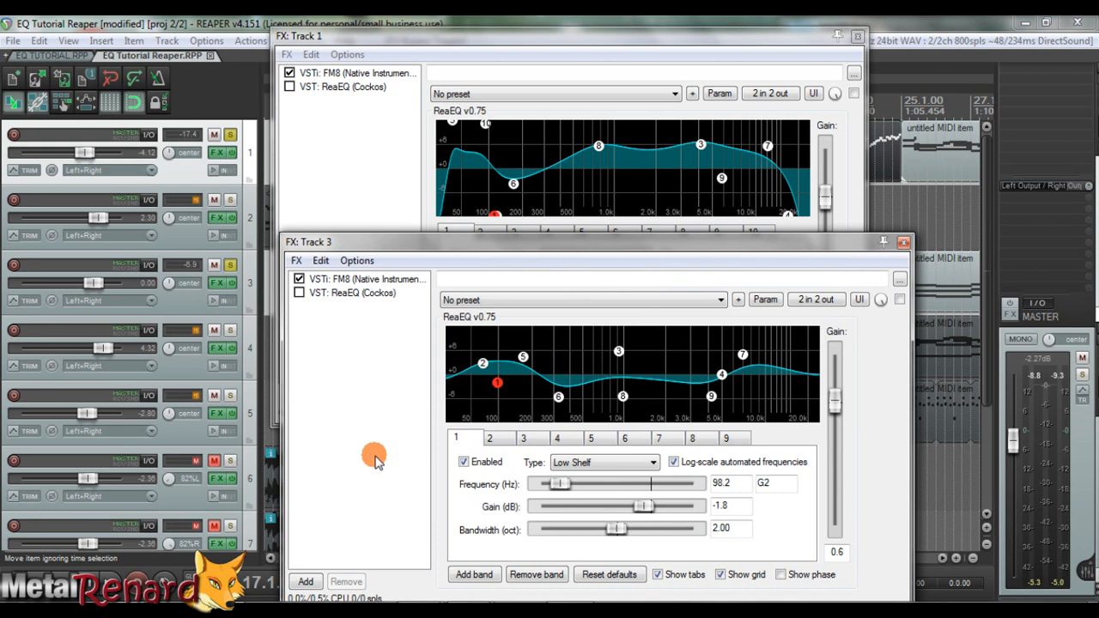
left_click(299, 293)
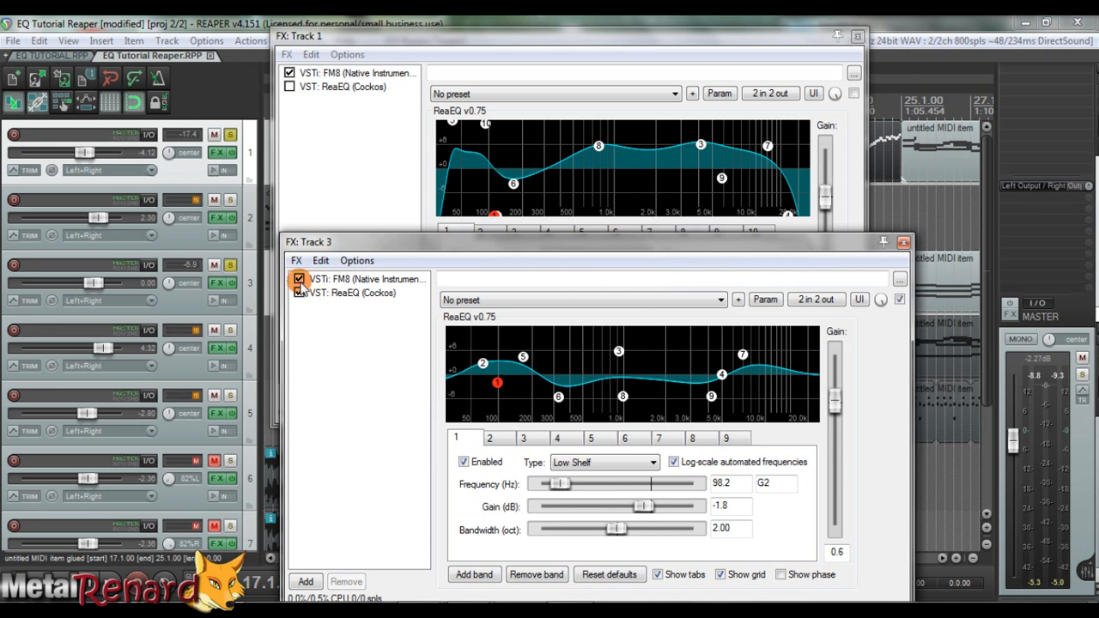
left_click(289, 86)
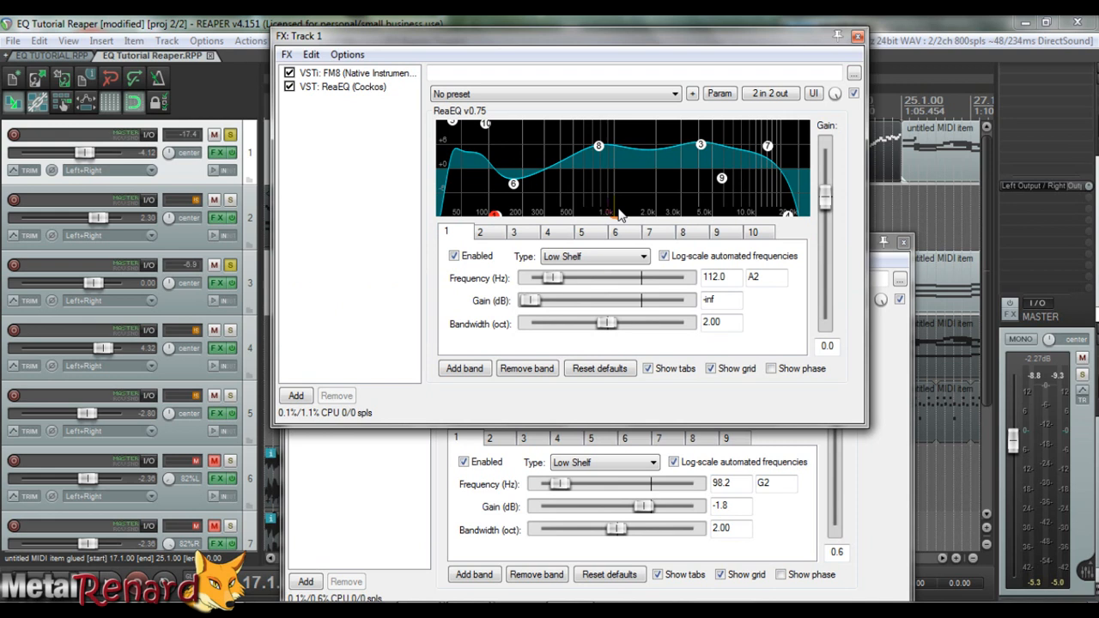
left_click(408, 453)
left_click_drag(450, 247, 435, 248)
left_click(543, 170)
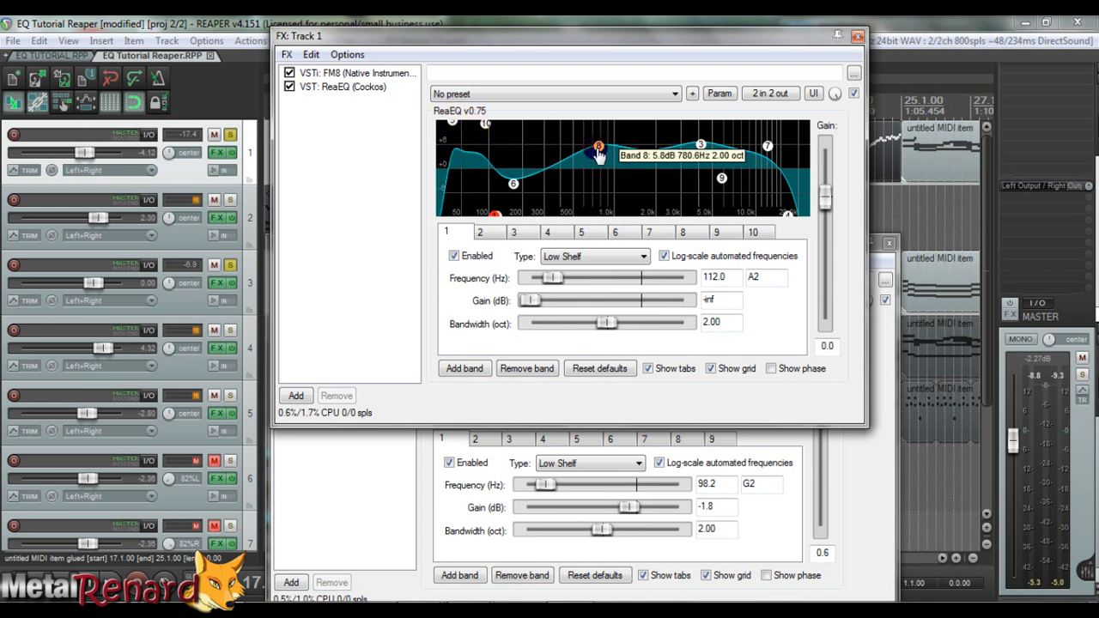
- In track 1's ReaEQ, set band 8 to 6.4 dB at 802.1 Hz and band 3 to 6.2 dB at 4036.6 Hz
left_click(594, 146)
left_click_drag(592, 152, 603, 151)
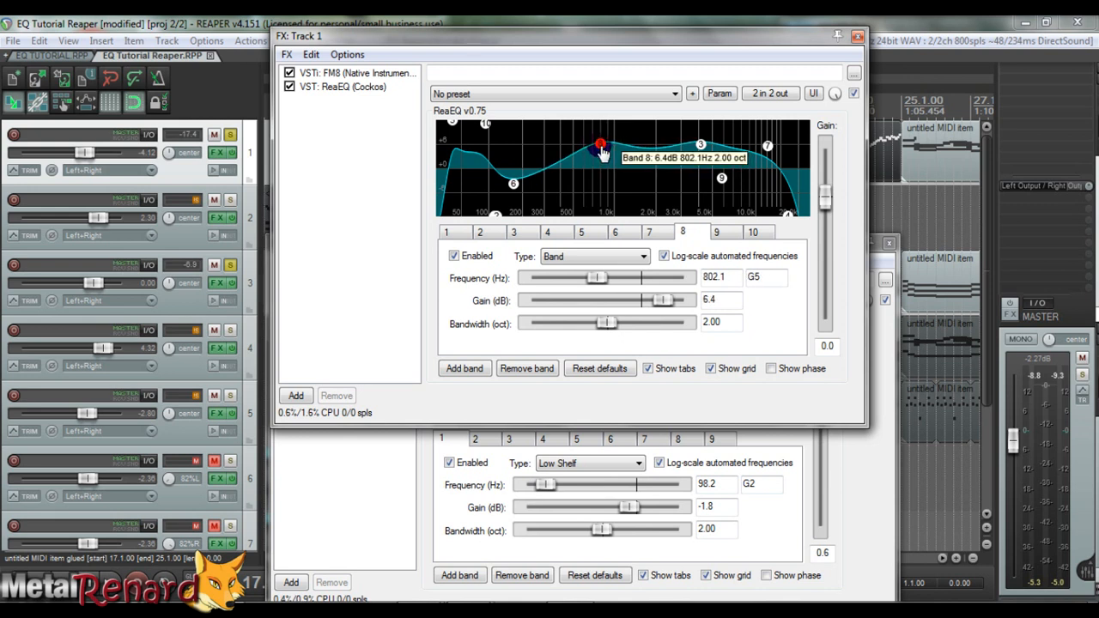
left_click(697, 148)
left_click_drag(699, 152, 702, 153)
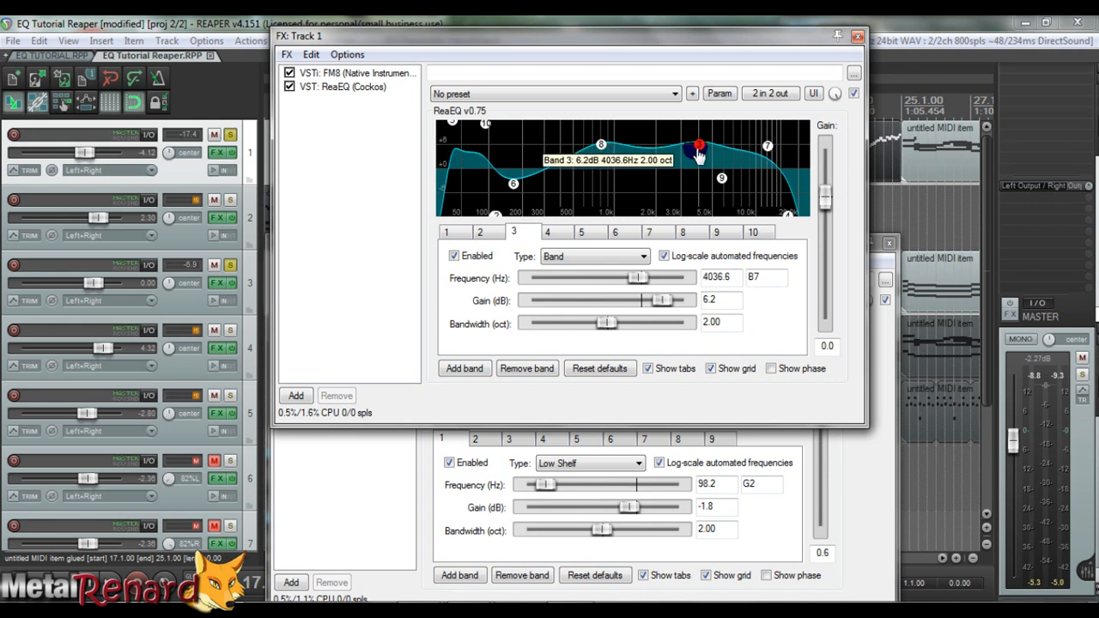
- Lower track 1's high shelf, band 4, to -inf gain at 15627.4 Hz
left_click(788, 217)
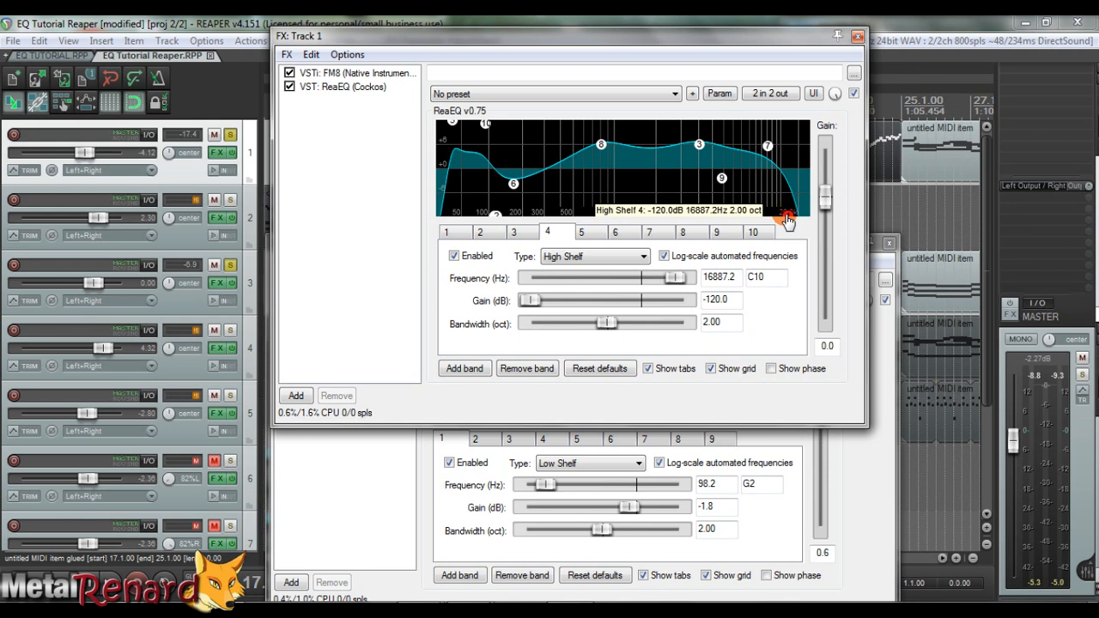
mouse_move(788, 219)
left_mouse_down()
mouse_move(788, 164)
mouse_move(784, 226)
left_mouse_up()
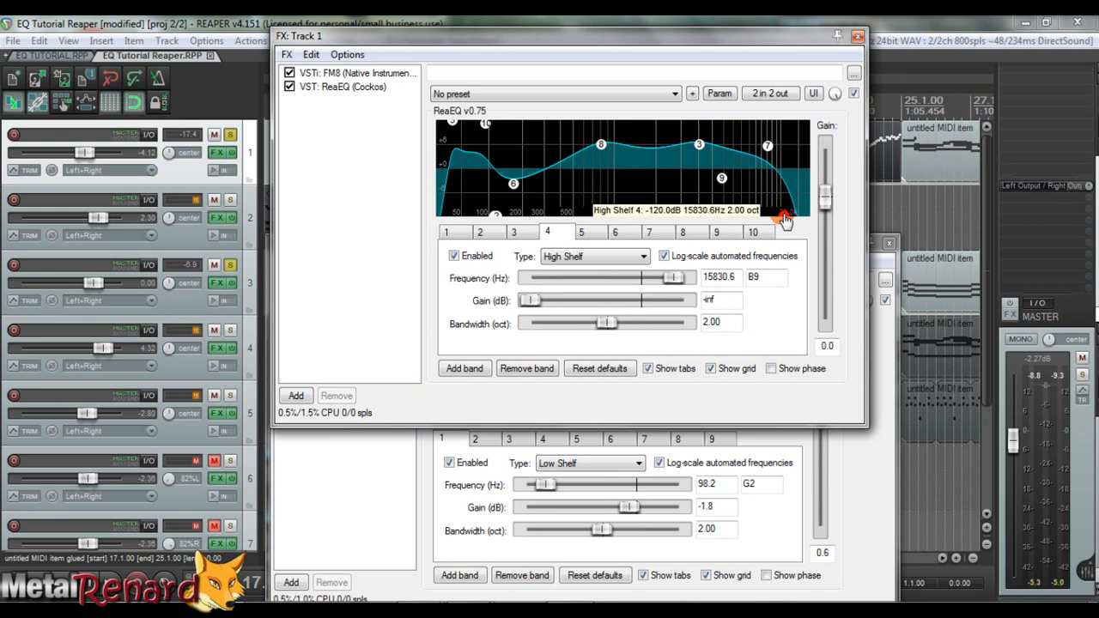
left_click_drag(792, 221, 788, 220)
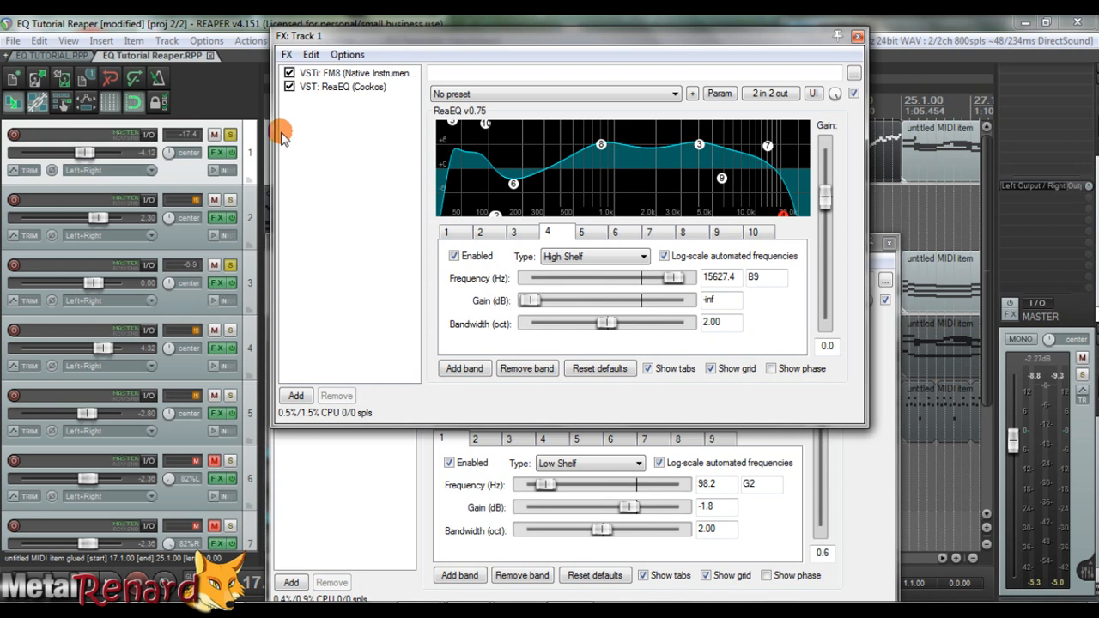
- Start playback of the soloed tracks and close the FX windows of tracks 1 and 3
key("space")
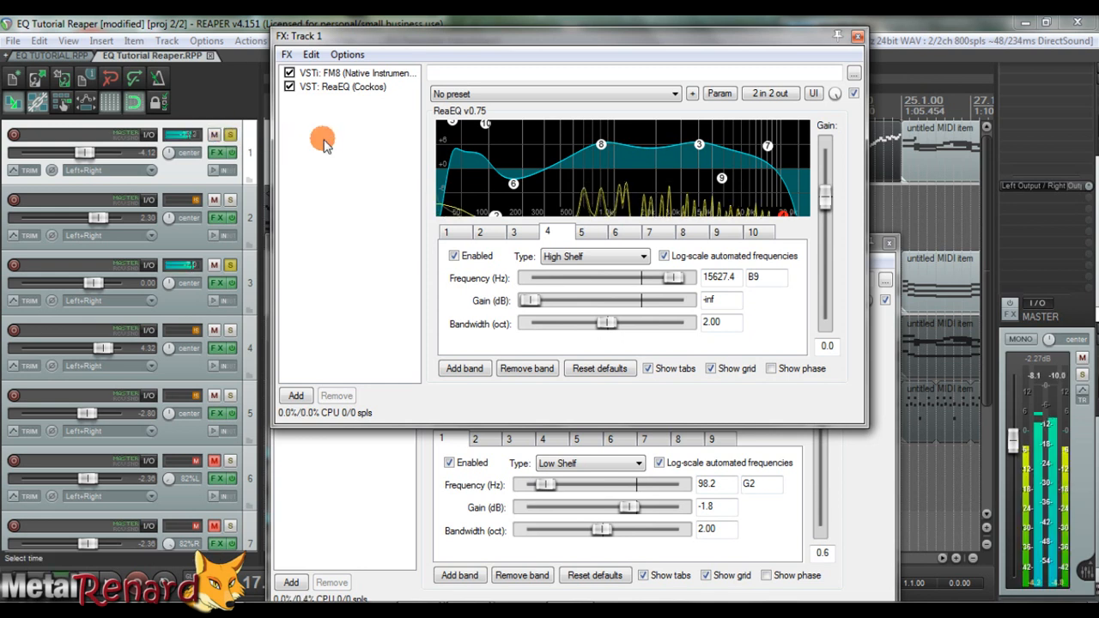
left_click(857, 36)
left_click(889, 245)
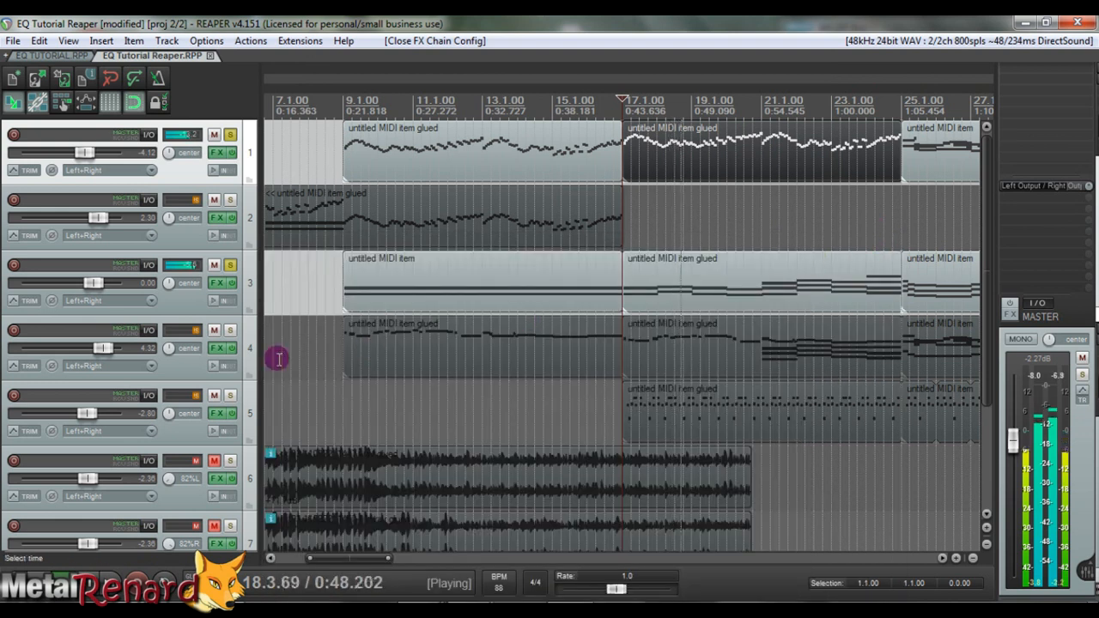
- Solo track 5, unsolo tracks 3 and 1 during playback, and stop the playback
left_click(230, 395)
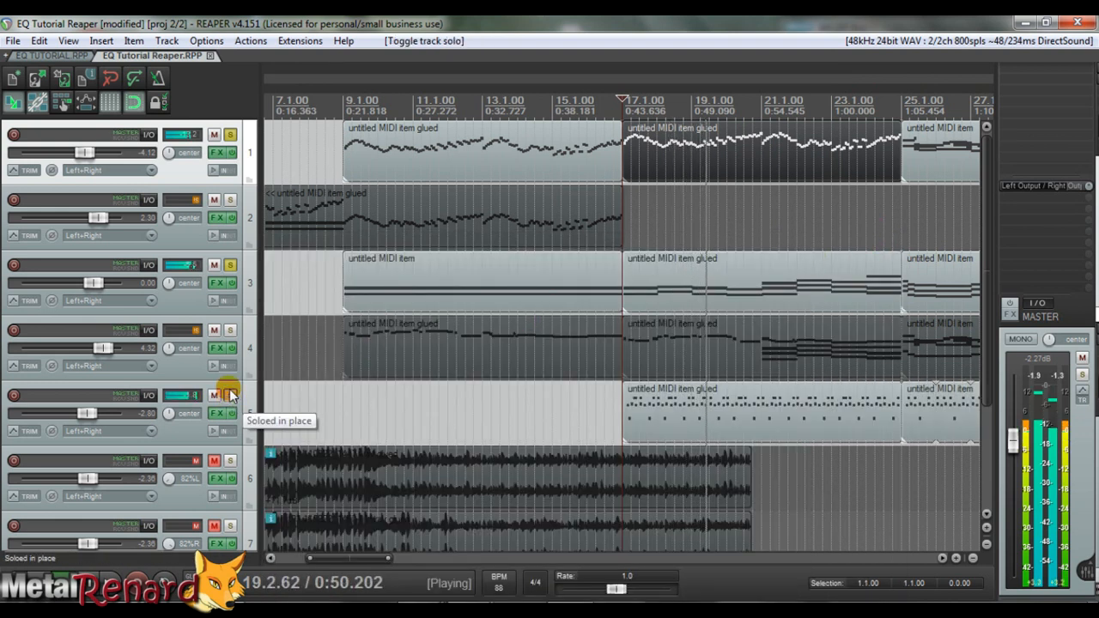
left_click(234, 264)
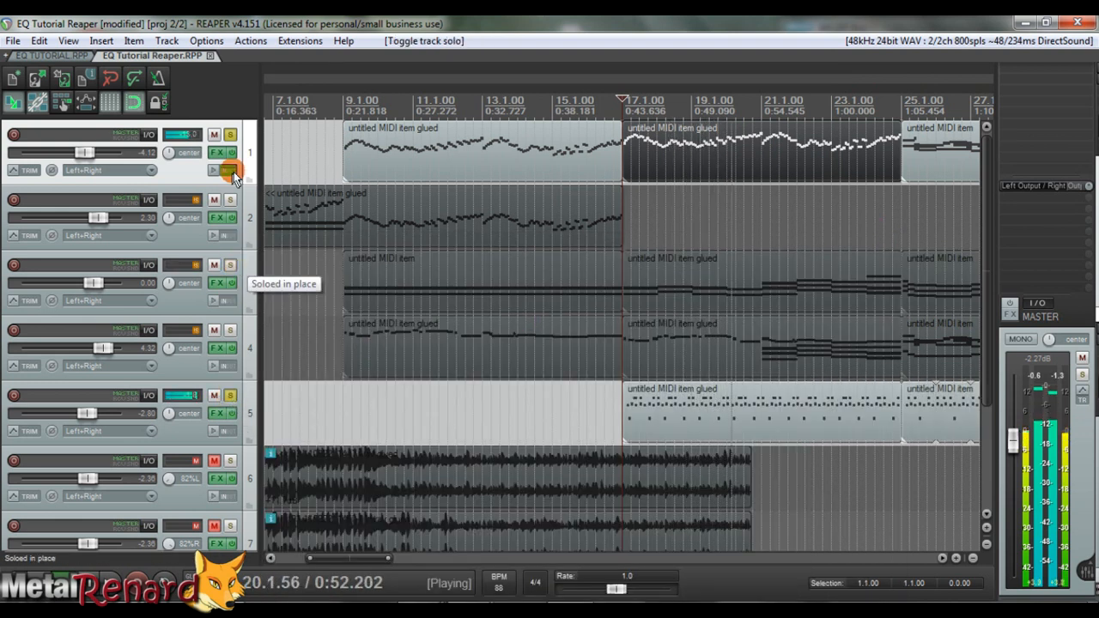
left_click(233, 133)
key("space")
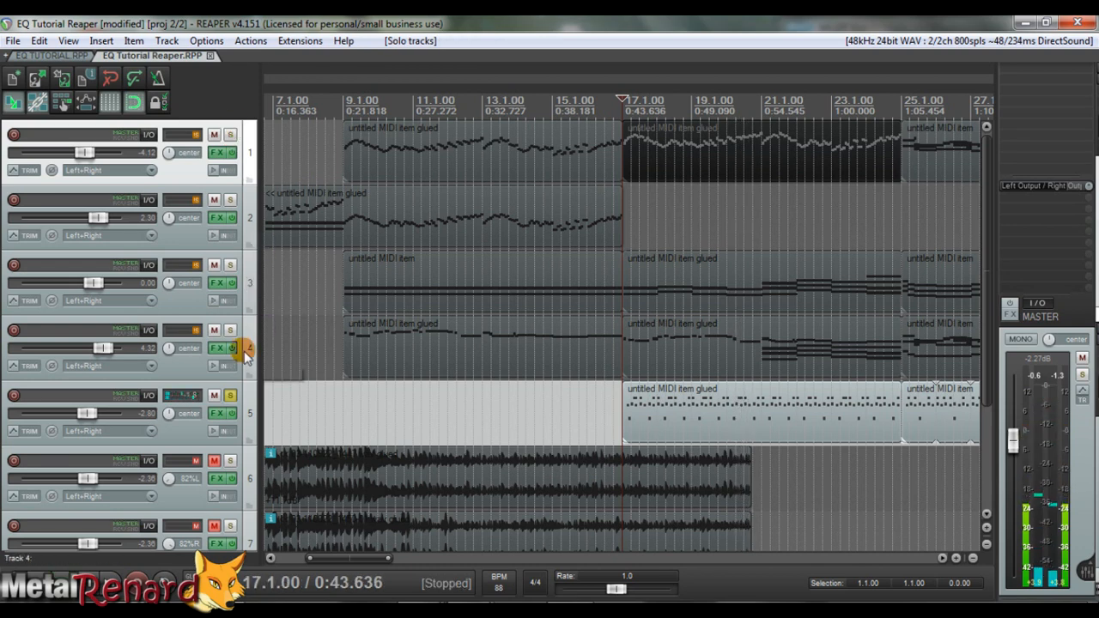
- Select track 5's measure 17 item, show Battery 3 in the track's FX chain, and reposition the window
scroll(527, 344, "down", 1)
left_click(620, 342)
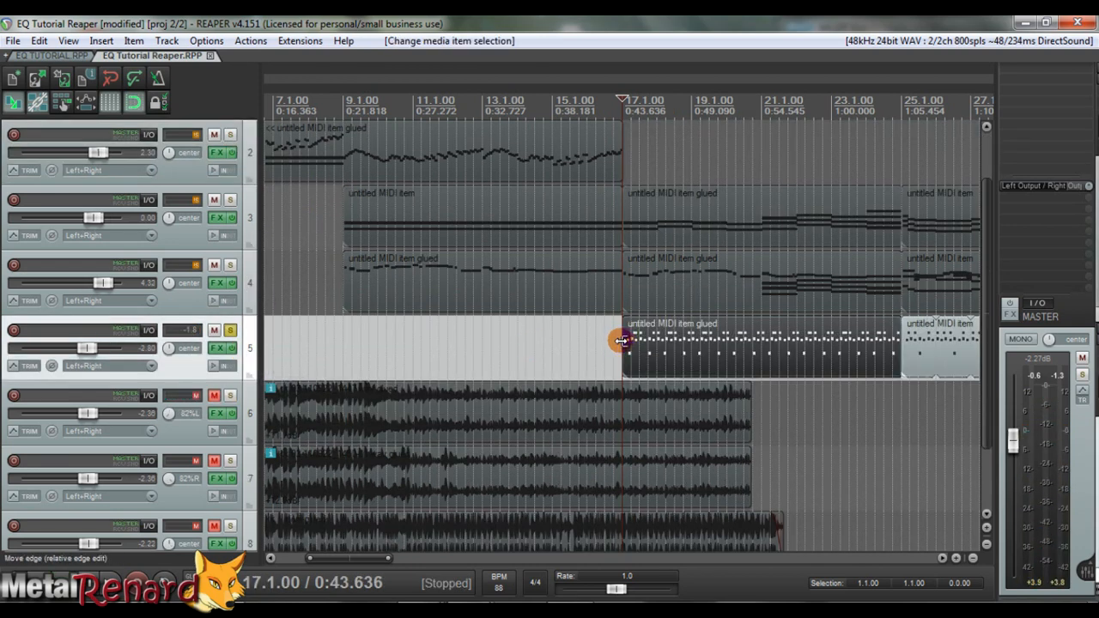
left_click(212, 349)
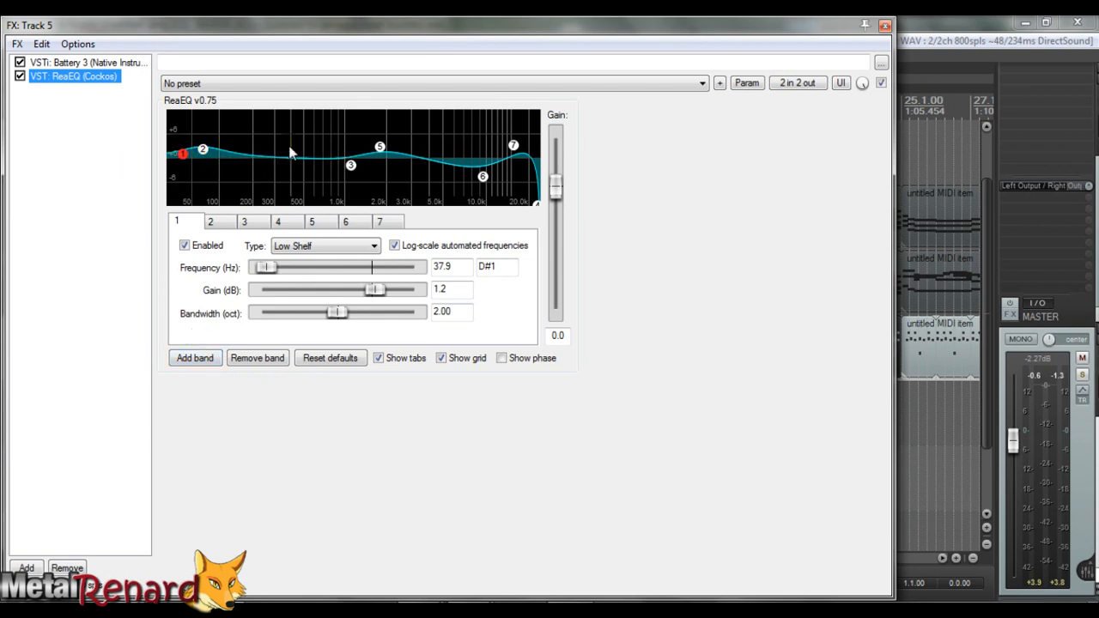
left_click(114, 65)
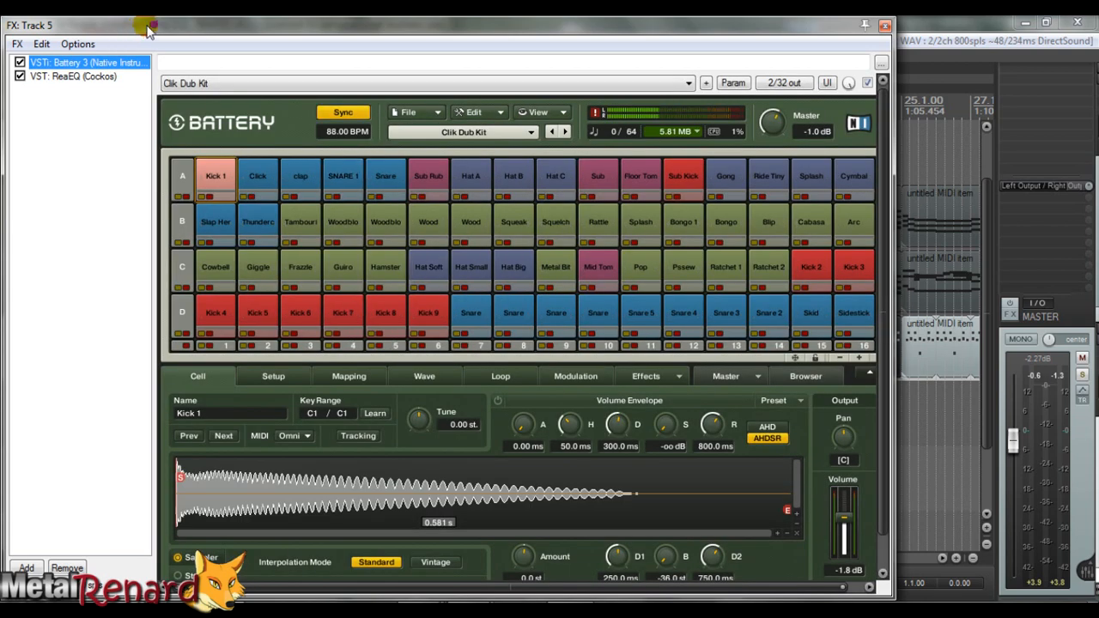
left_click_drag(141, 28, 333, 151)
- Move band 1 of Kick 7's EQ/Filter effect to 45.2 Hz in Battery, and close track 5's FX window
left_click(540, 434)
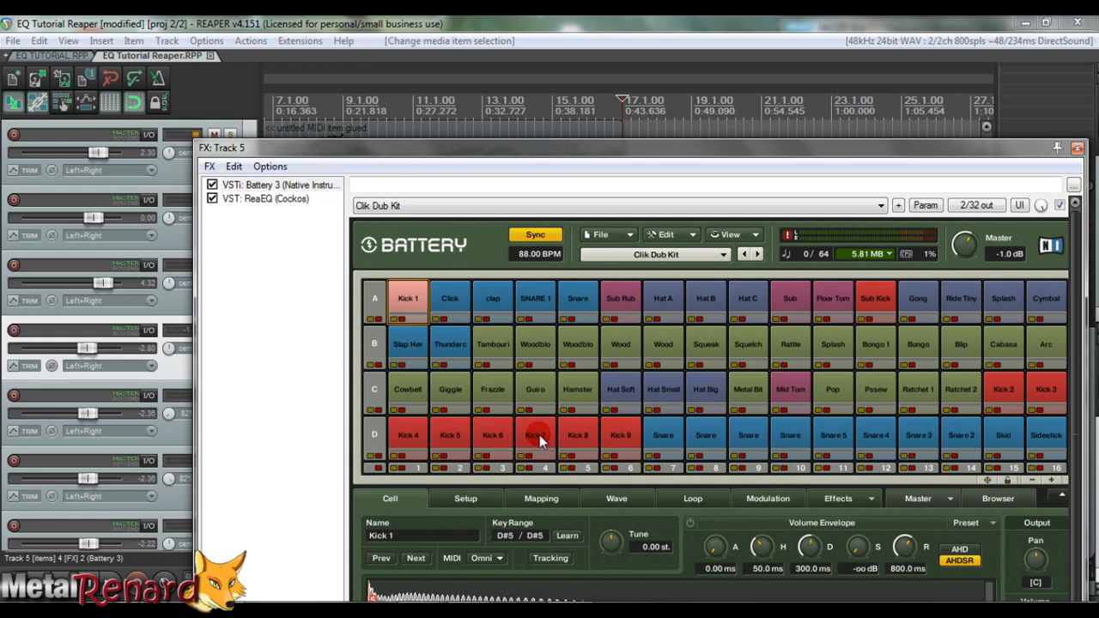
left_click_drag(539, 146, 471, 43)
left_click(754, 393)
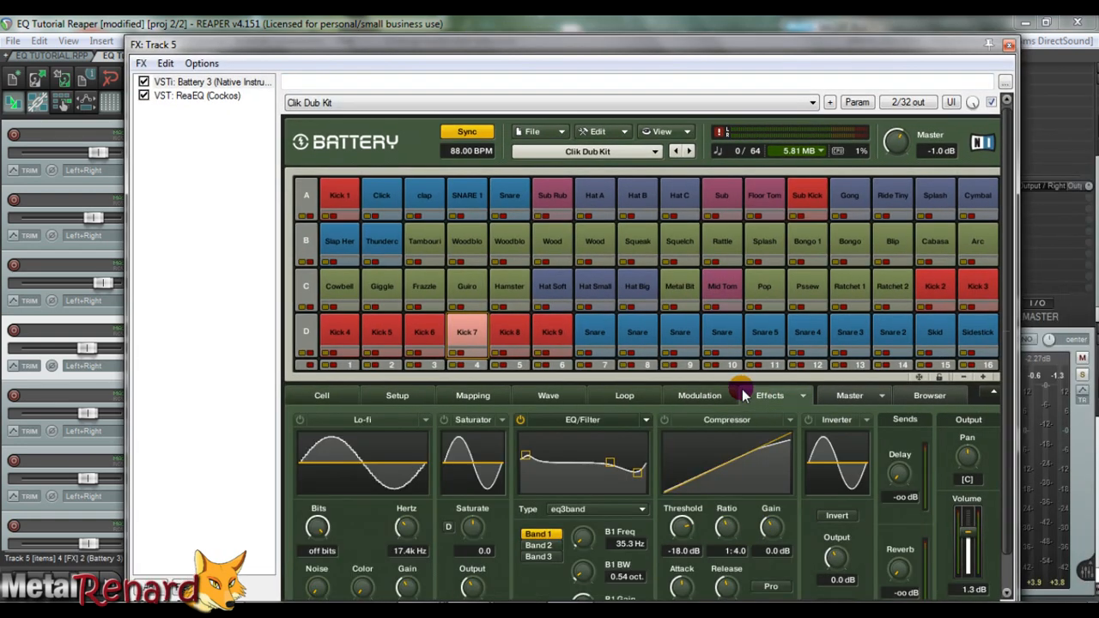
left_click(525, 455)
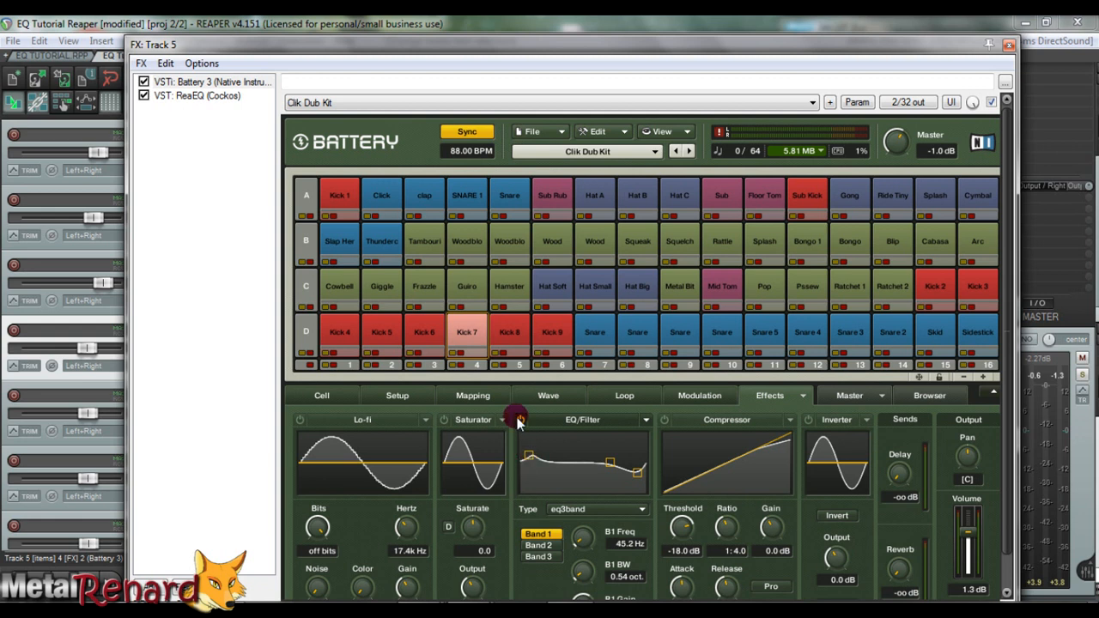
left_click_drag(271, 45, 263, 25)
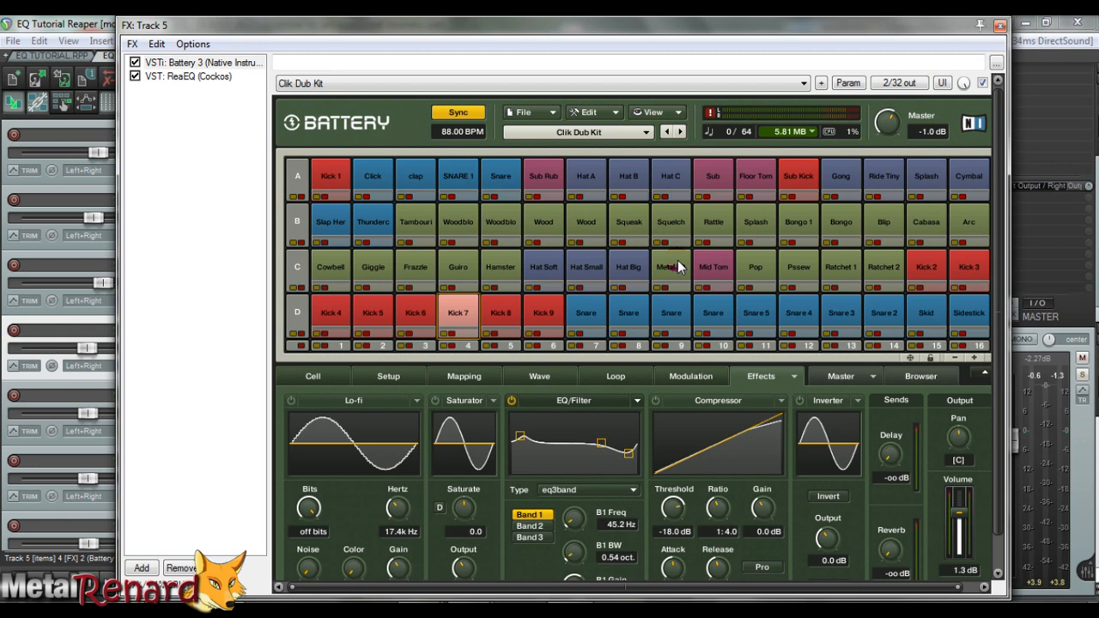
left_click(1000, 25)
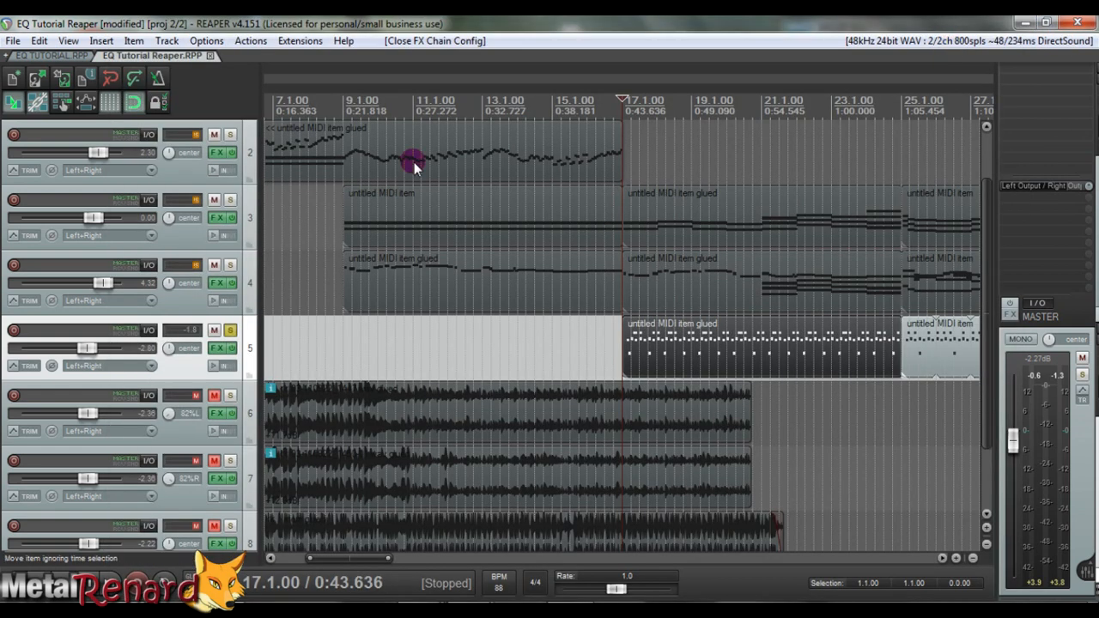
- Reopen track 5's FX chain, select the SNARE 1 cell in Battery, and audition it
left_click(217, 348)
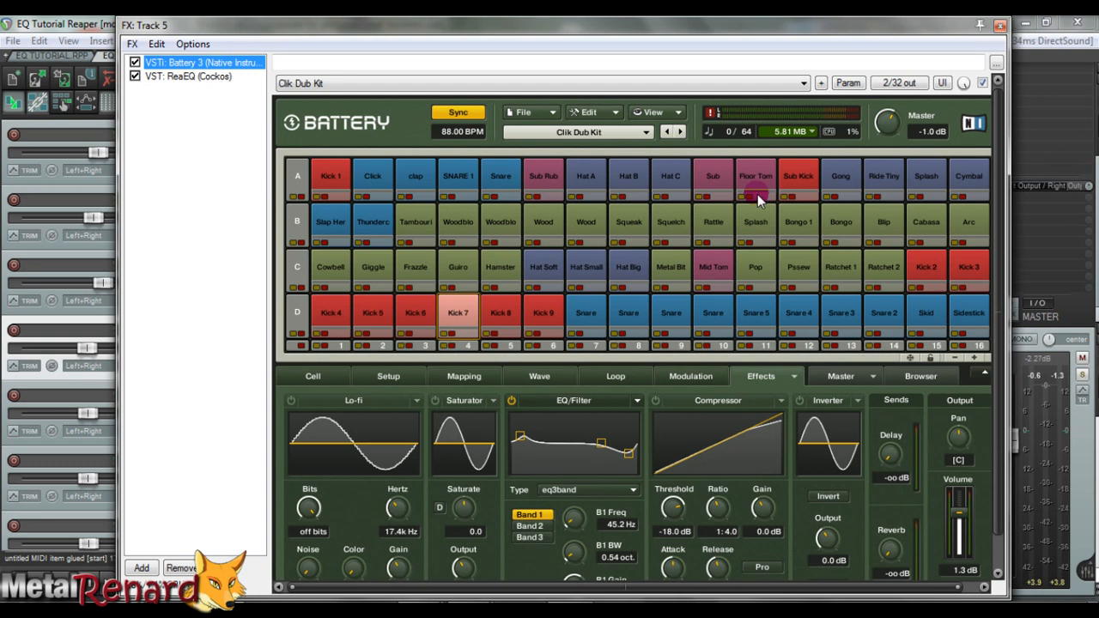
left_click(460, 175)
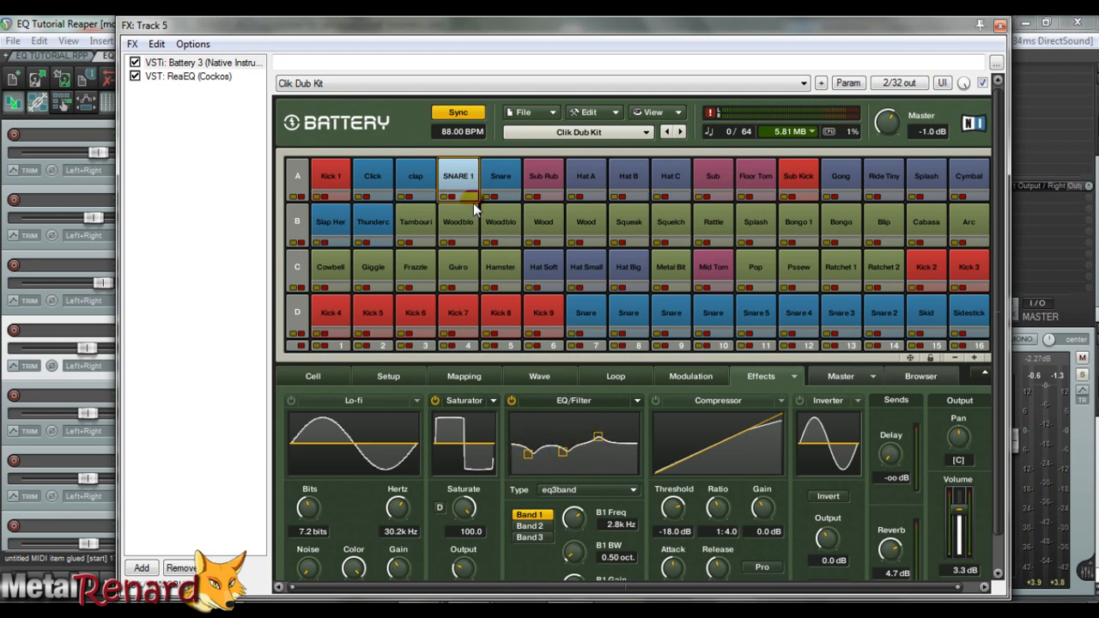
left_click(458, 183)
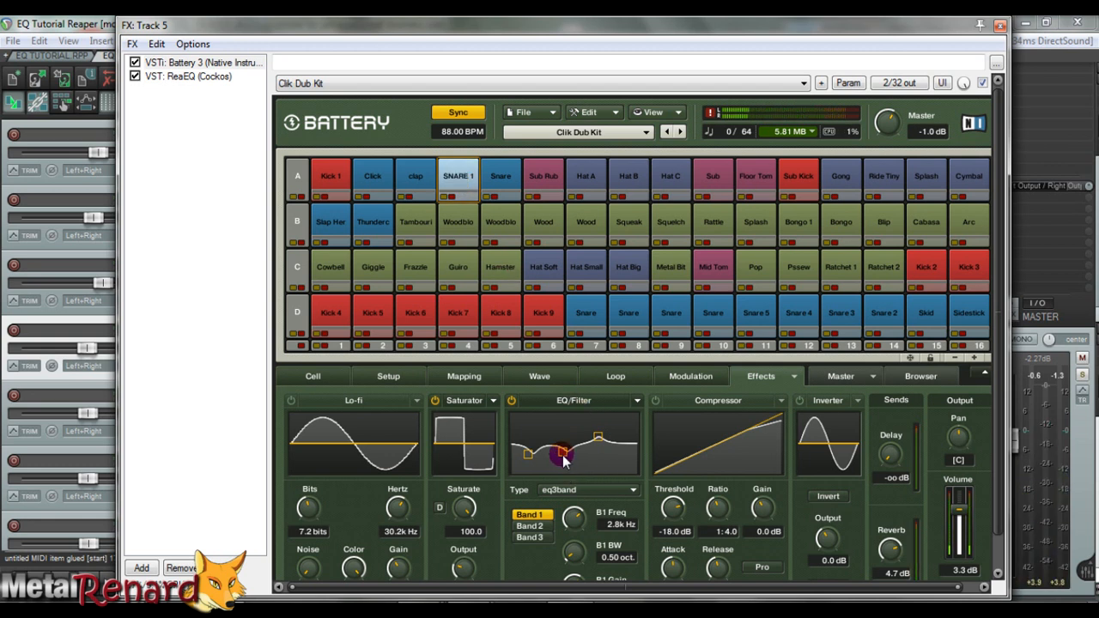
- Move SNARE 1's EQ/Filter band 2 to 92.2 Hz and turn band 3 into a low-frequency boost, auditioning the snare
left_click_drag(563, 461, 534, 437)
left_click(466, 176)
left_click(563, 455)
left_click(467, 178)
left_click(459, 177)
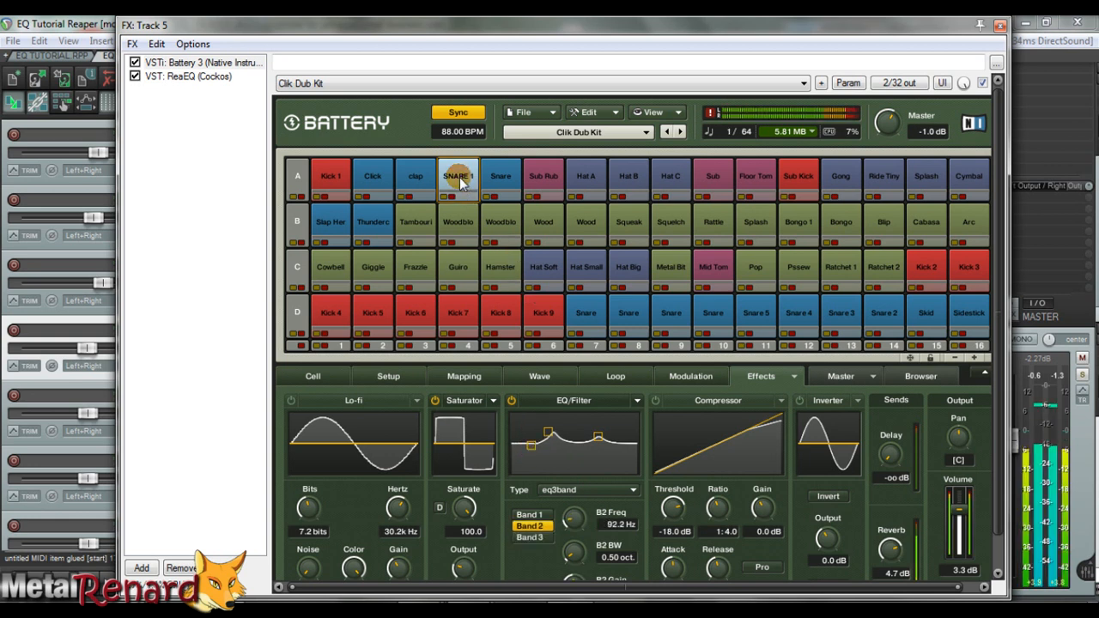
- Raise band 3 of SNARE 1's EQ/Filter further at 162.3 Hz and audition the snare
left_click(550, 434)
left_click_drag(546, 432, 542, 429)
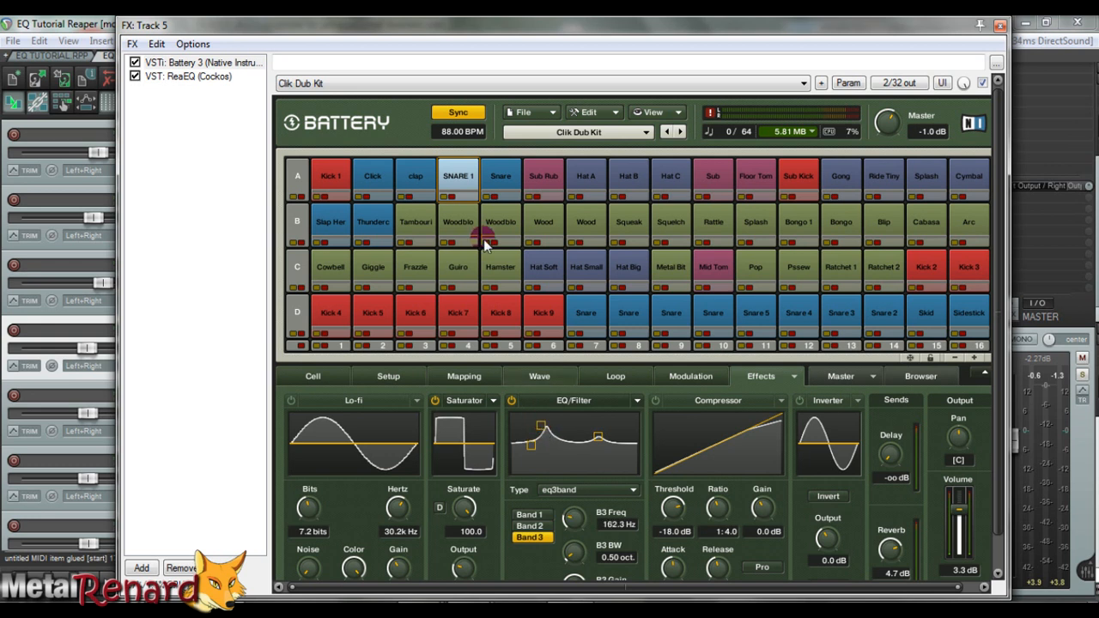
left_click(464, 180)
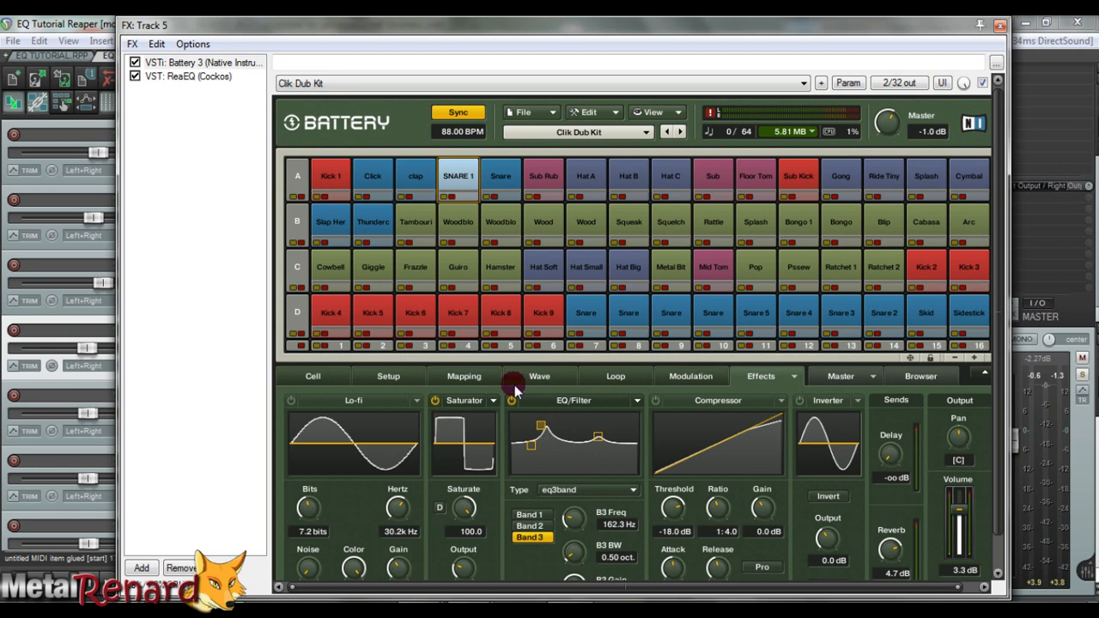
left_click(462, 176)
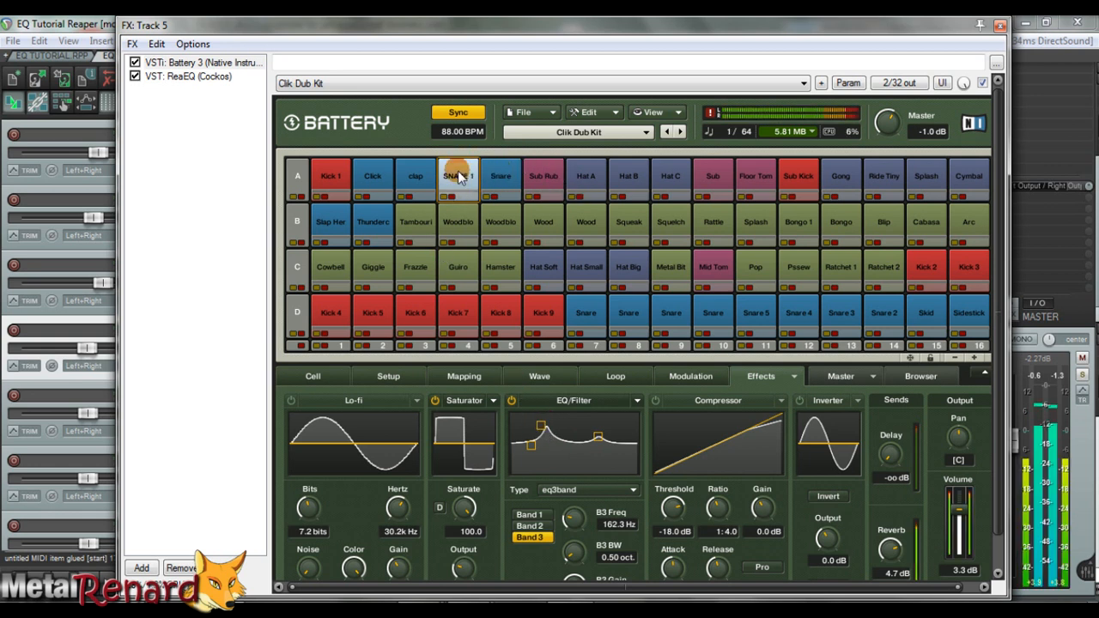